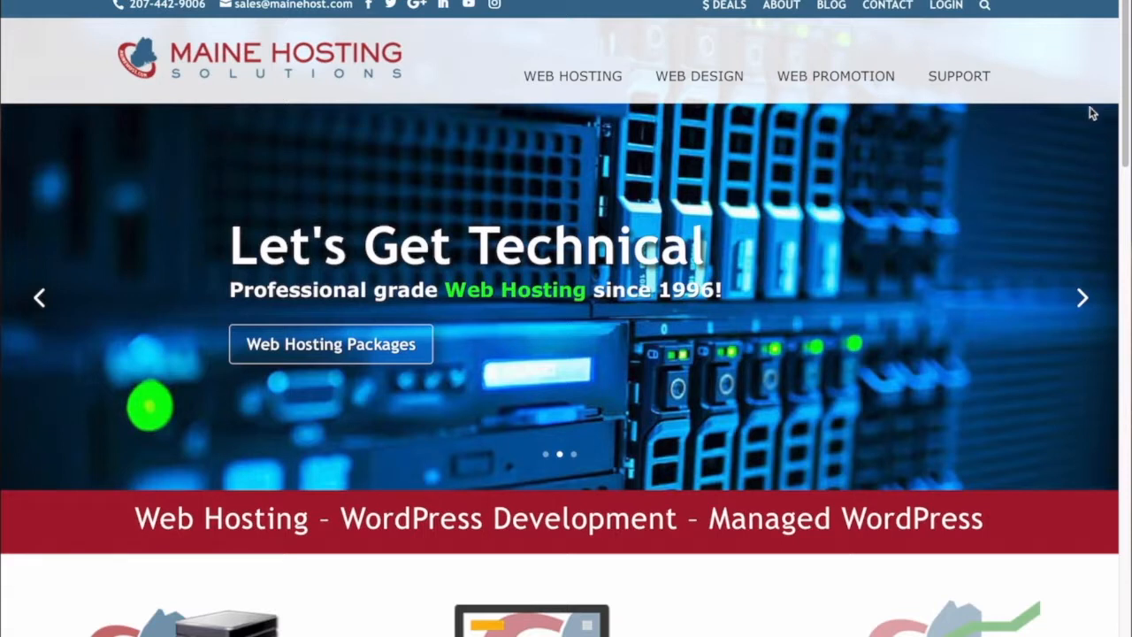
# Step: Go to the MHS Client Area Login page from the Maine Hosting home page
pyautogui.click(948, 6)
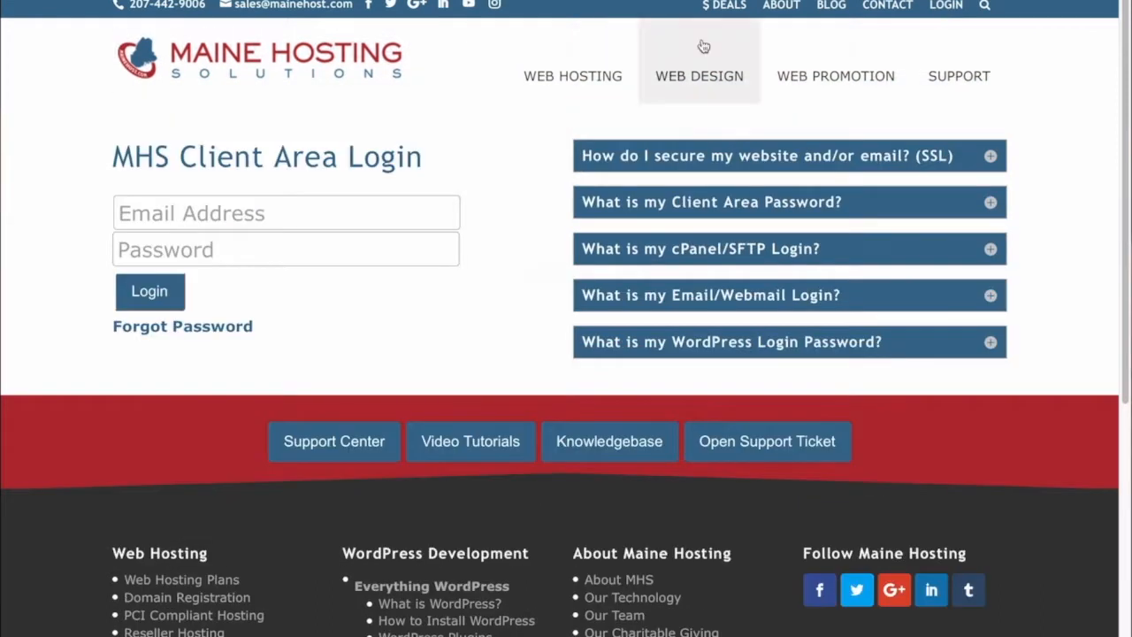
# Step: Log in with the saved email address and a freshly re-entered account password
pyautogui.click(286, 213)
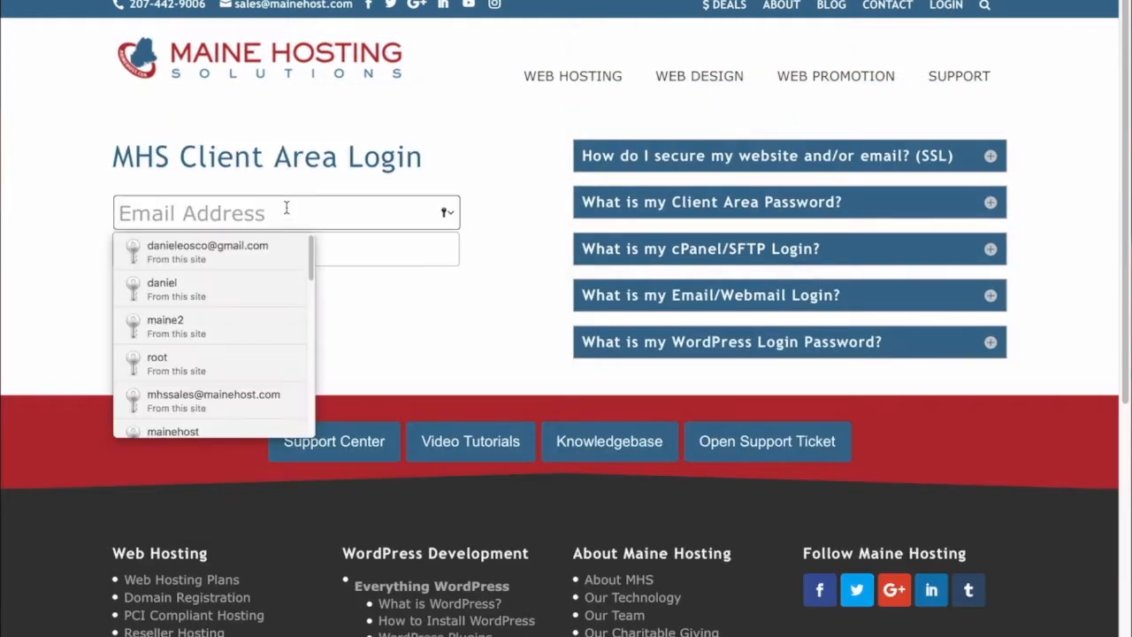
pyautogui.click(240, 253)
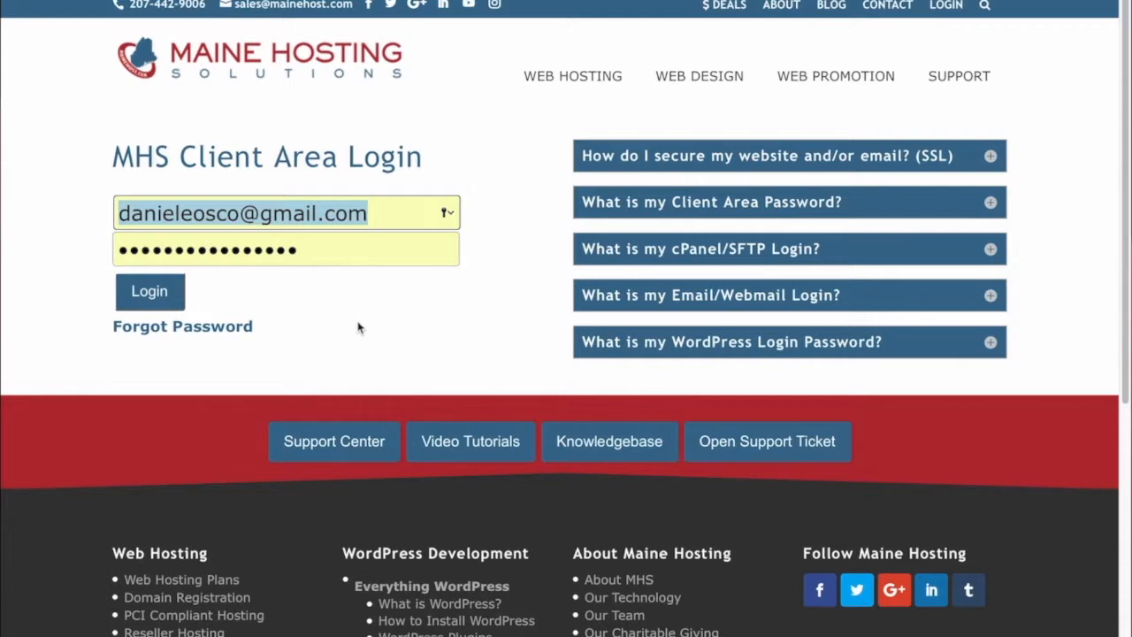
pyautogui.moveTo(321, 248); pyautogui.dragTo(101, 251)
pyautogui.press('BackSpace')
pyautogui.write('•••••••••••••••')
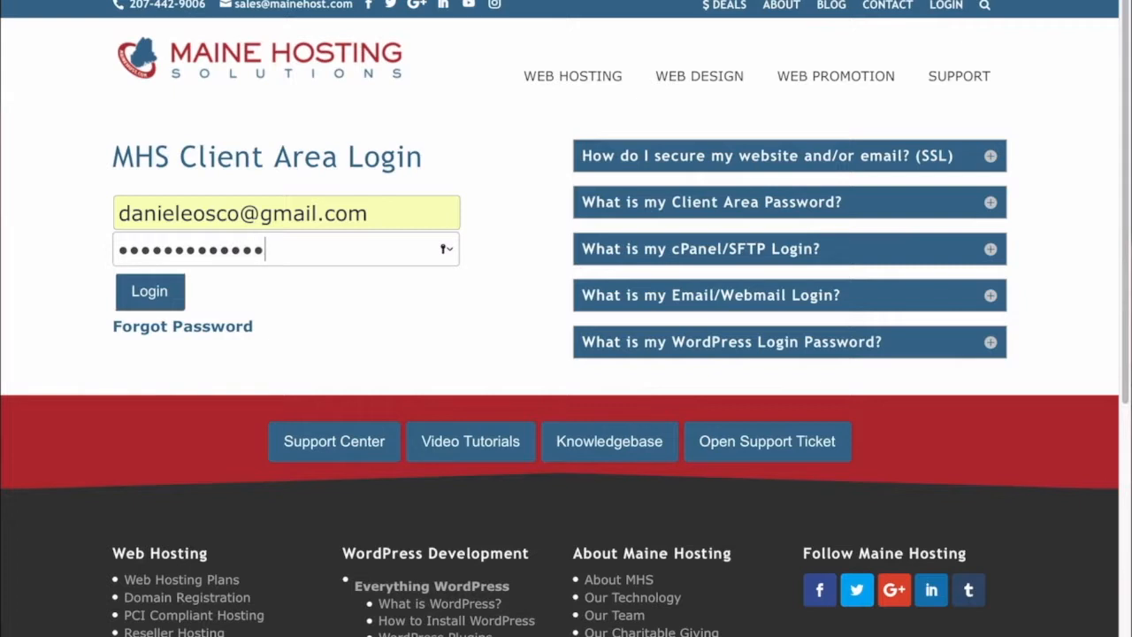
pyautogui.click(160, 298)
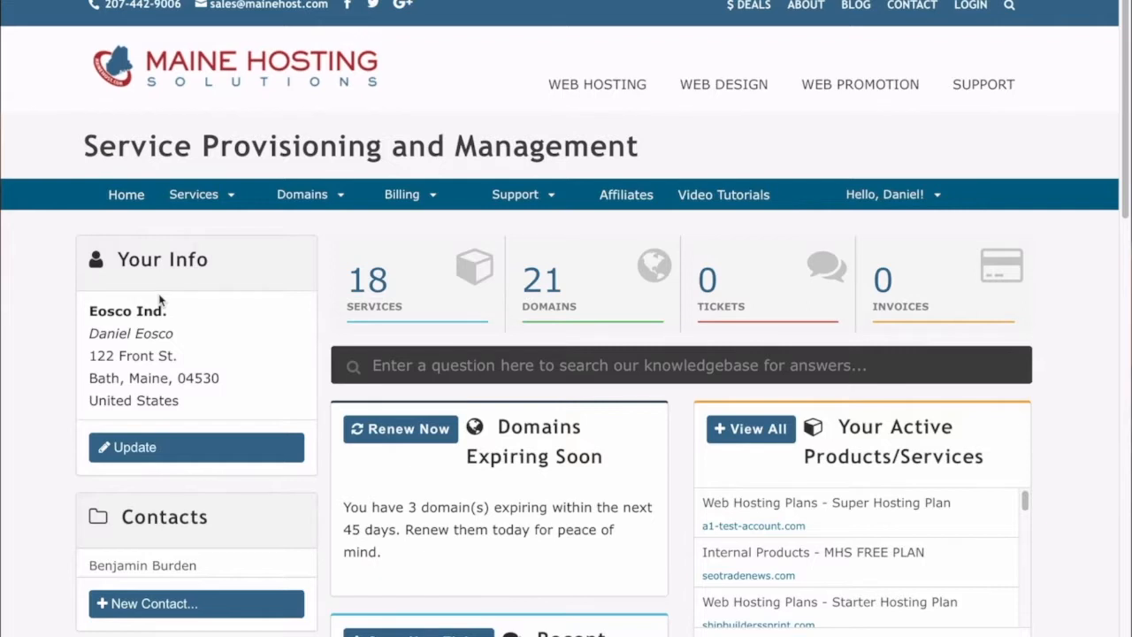
# Step: Open the a1-test-account.com Super Hosting Plan from the services list and launch its cPanel
pyautogui.click(422, 284)
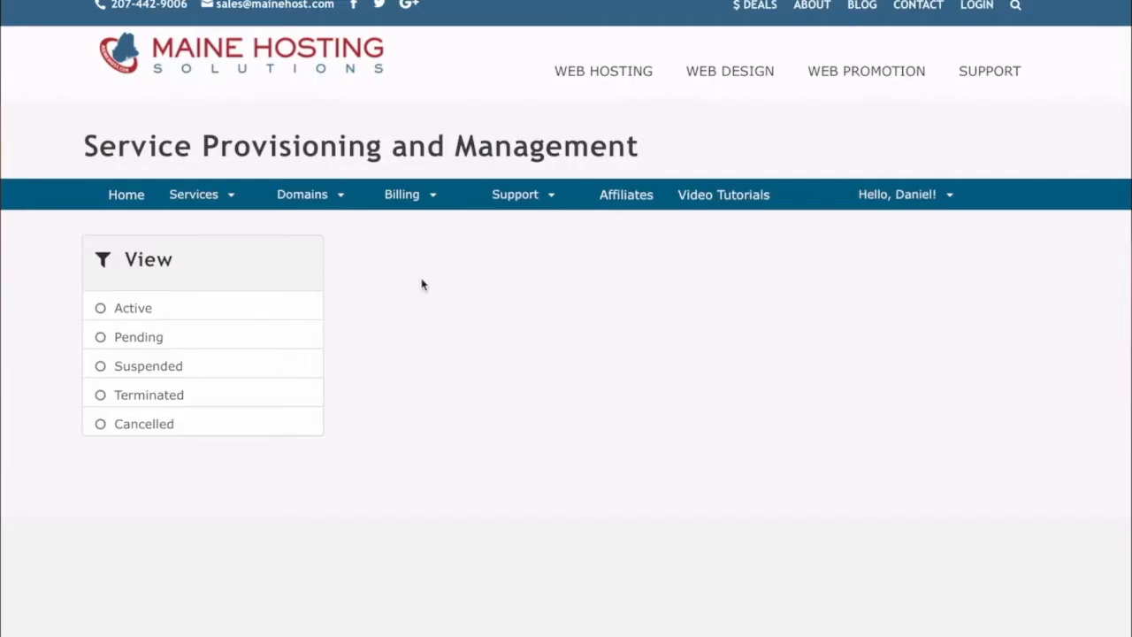
pyautogui.scroll(-3, 623, 432)
pyautogui.scroll(-3, 624, 431)
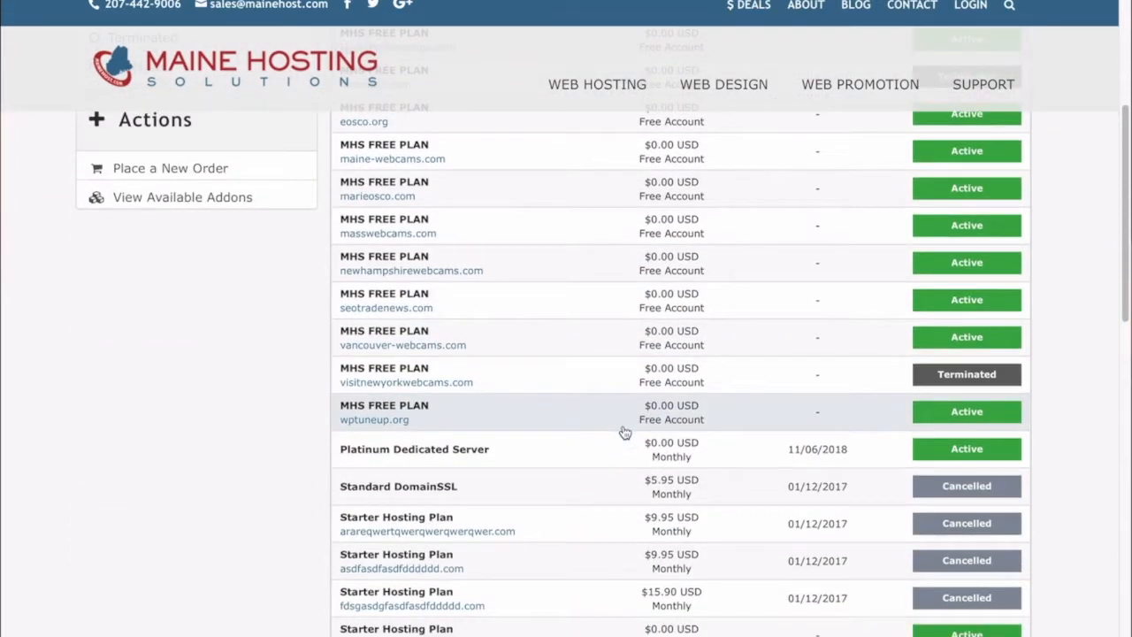
pyautogui.scroll(-2, 623, 432)
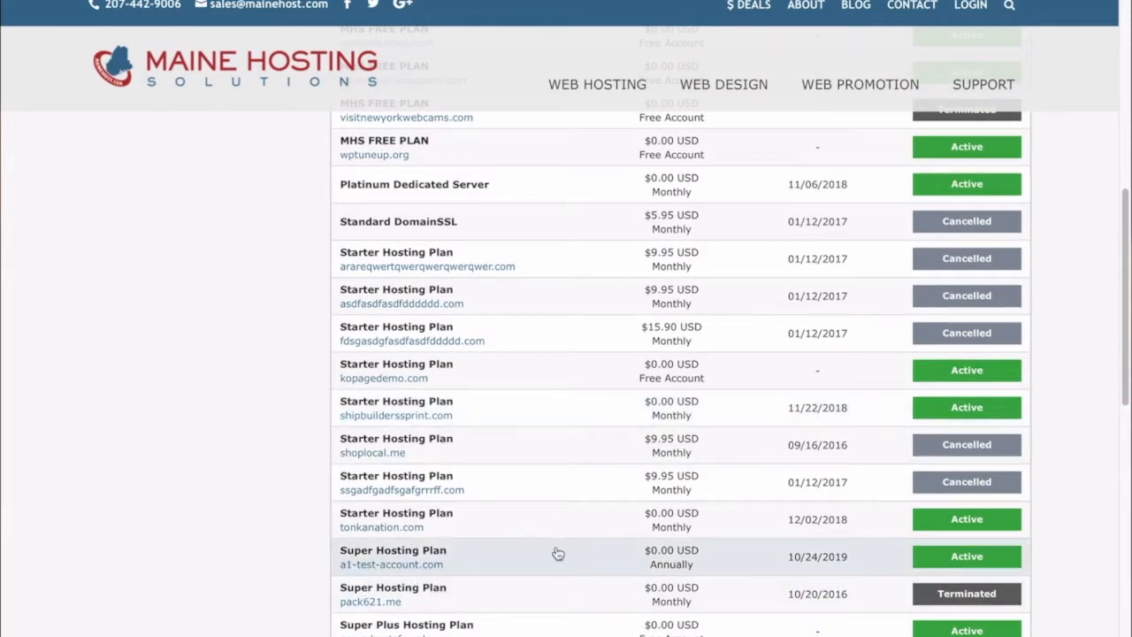
pyautogui.scroll(-2, 557, 548)
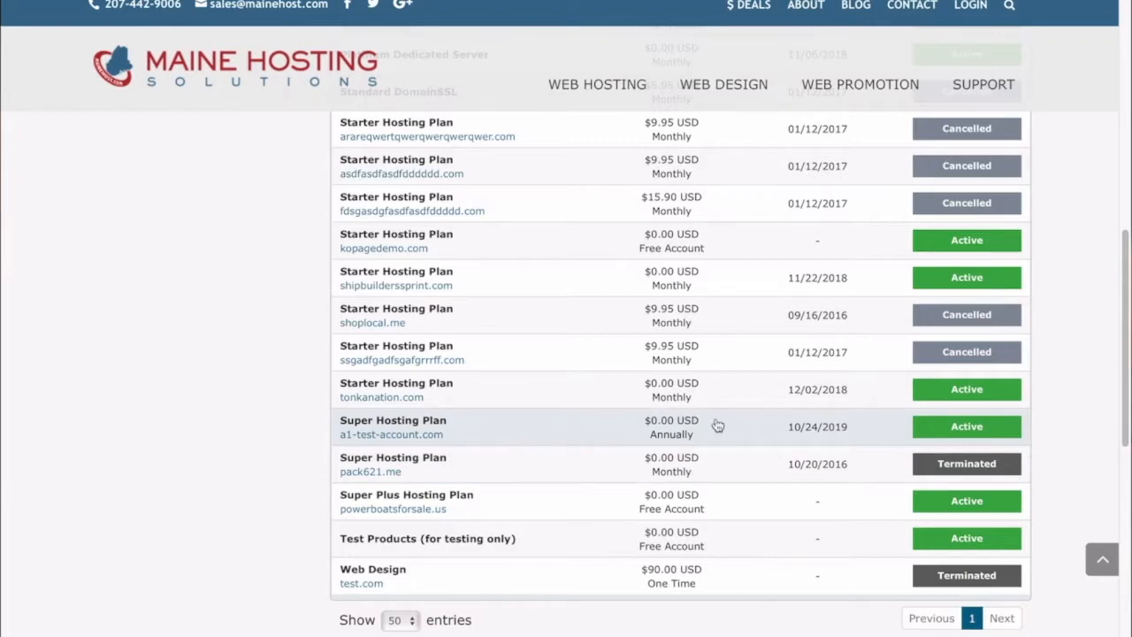
pyautogui.click(962, 427)
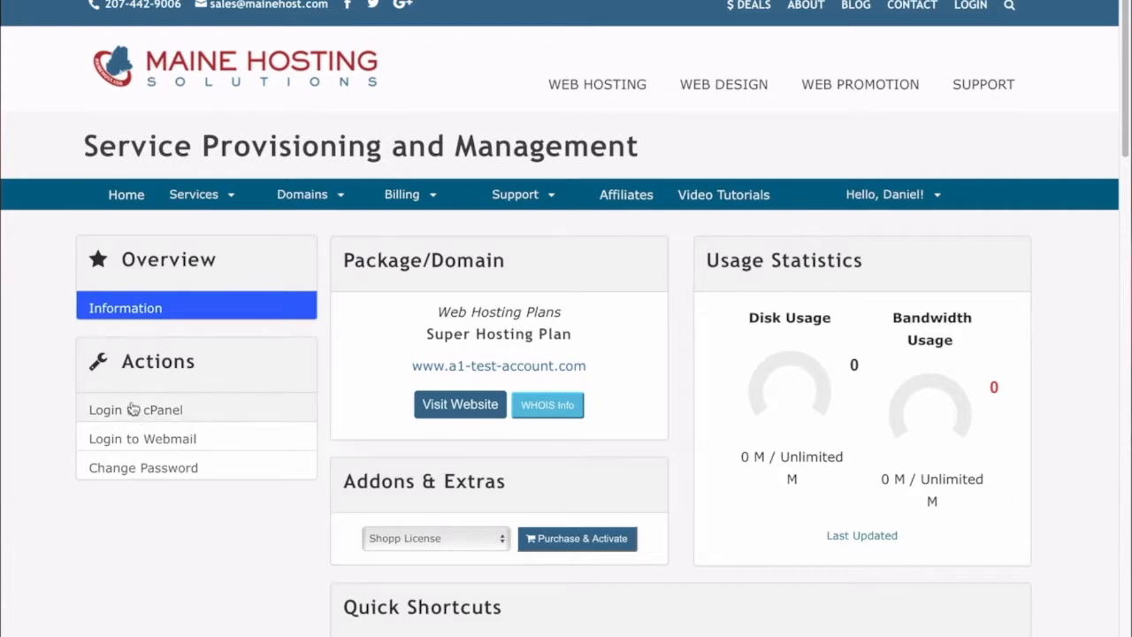
pyautogui.click(160, 412)
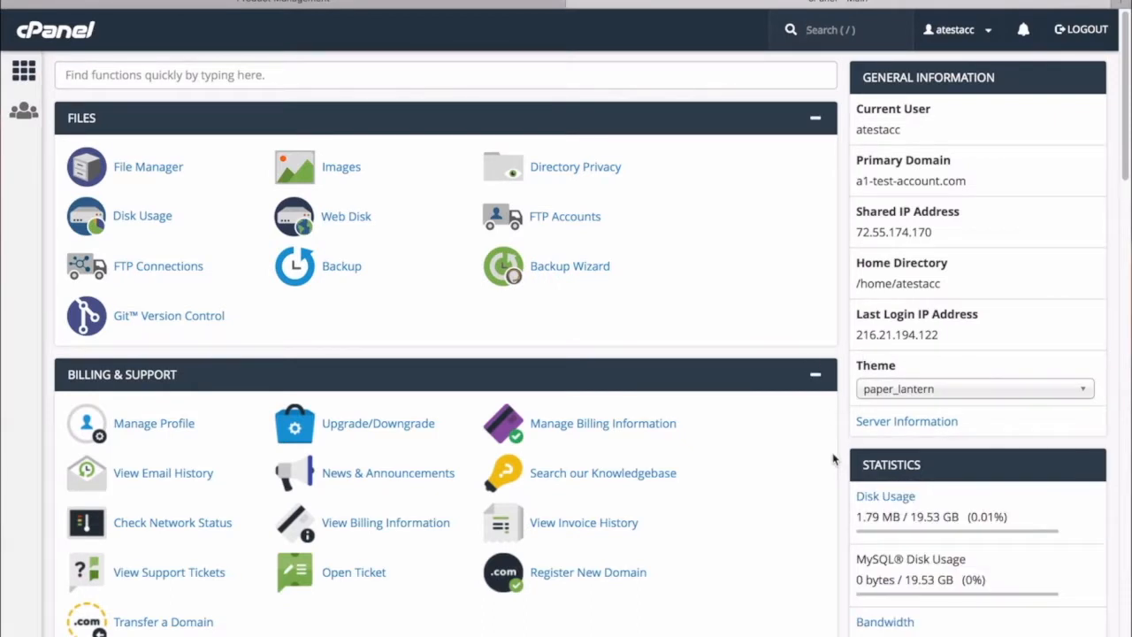
# Step: Scroll the a1-test-account.com cPanel dashboard down to Softaculous Apps Installer's WordPress script
pyautogui.scroll(-5, 832, 458)
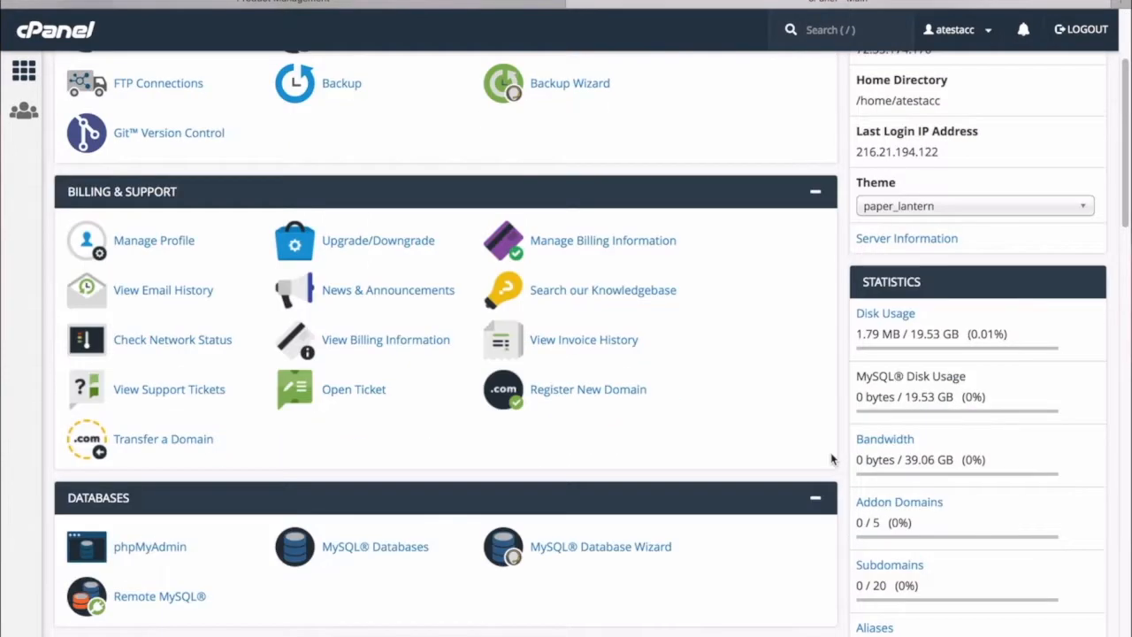
pyautogui.scroll(-15, 832, 458)
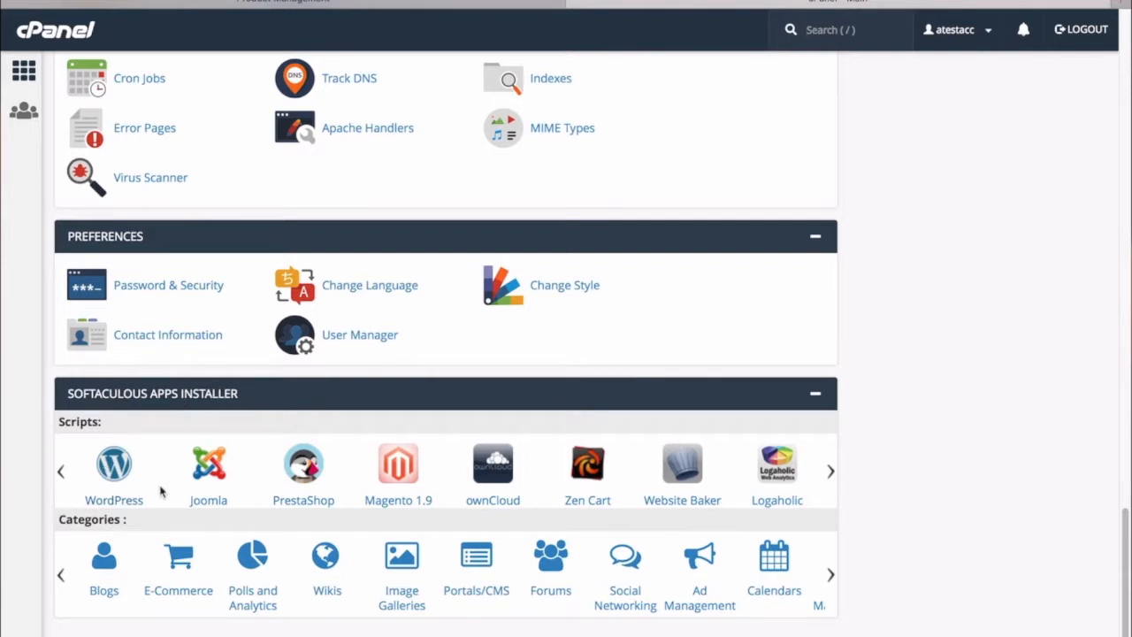
# Step: Open Softaculous's WordPress installer and choose Custom Install
pyautogui.click(113, 469)
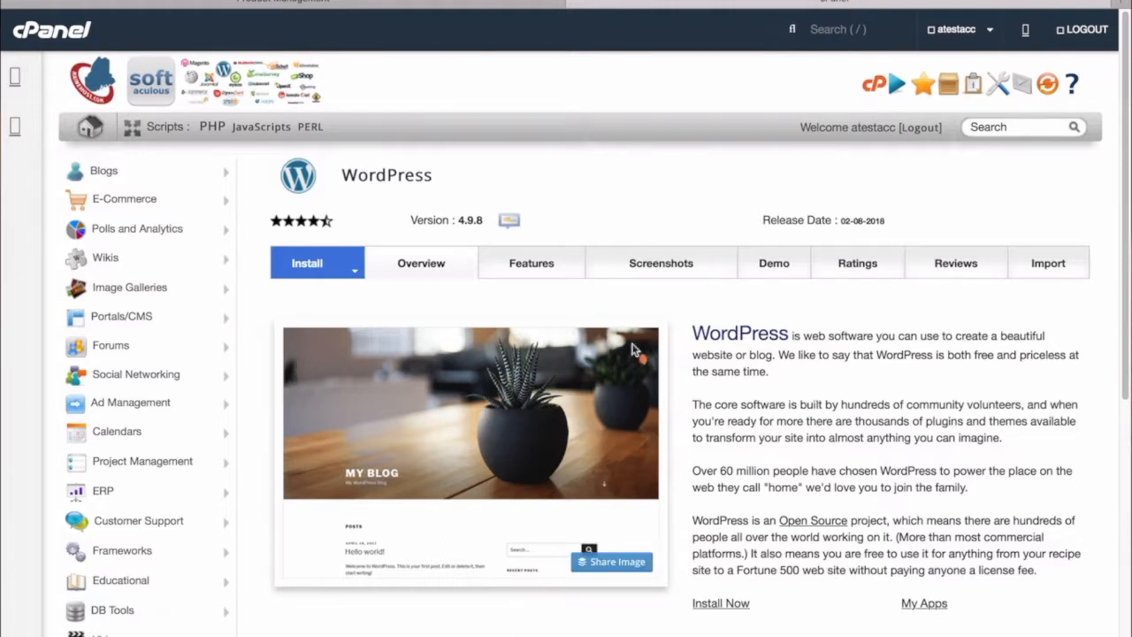
pyautogui.click(353, 267)
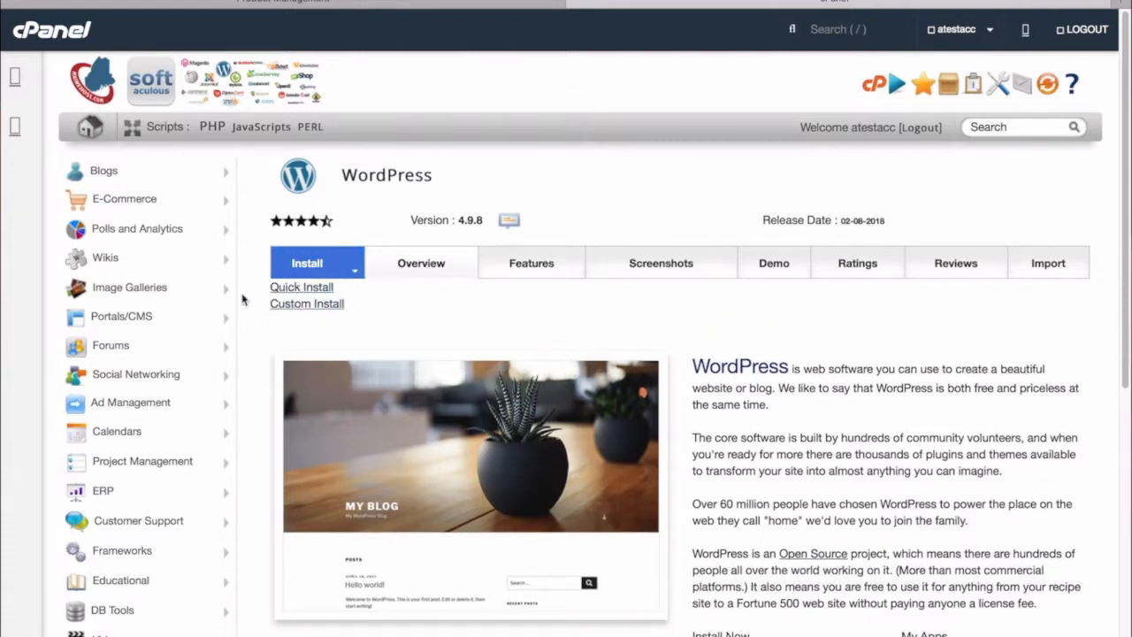
pyautogui.click(313, 305)
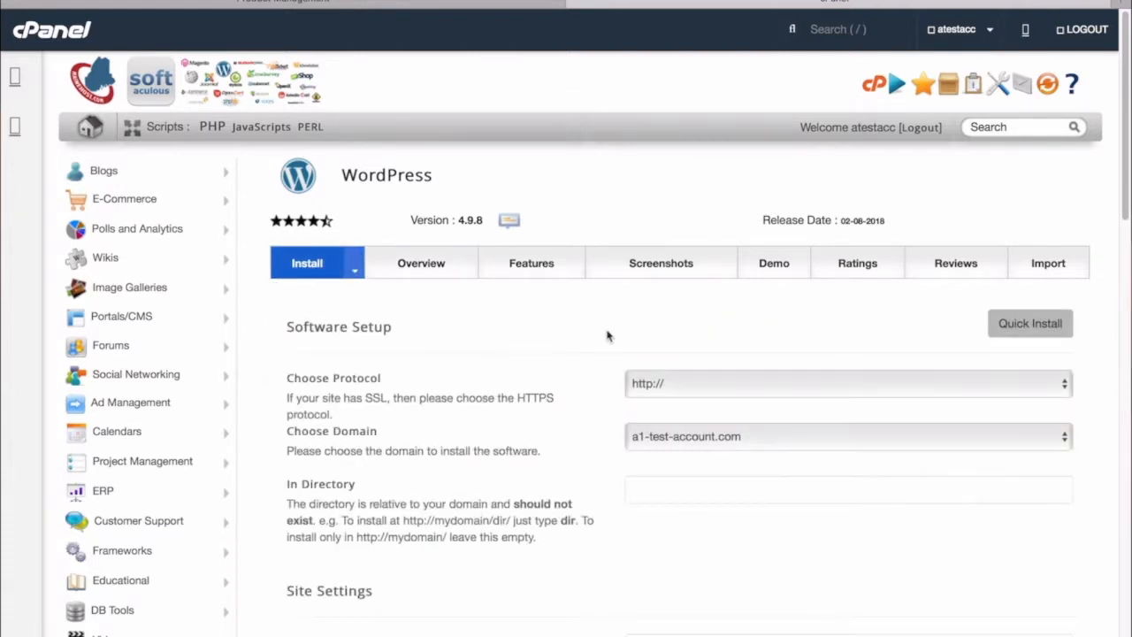
pyautogui.scroll(-3, 592, 354)
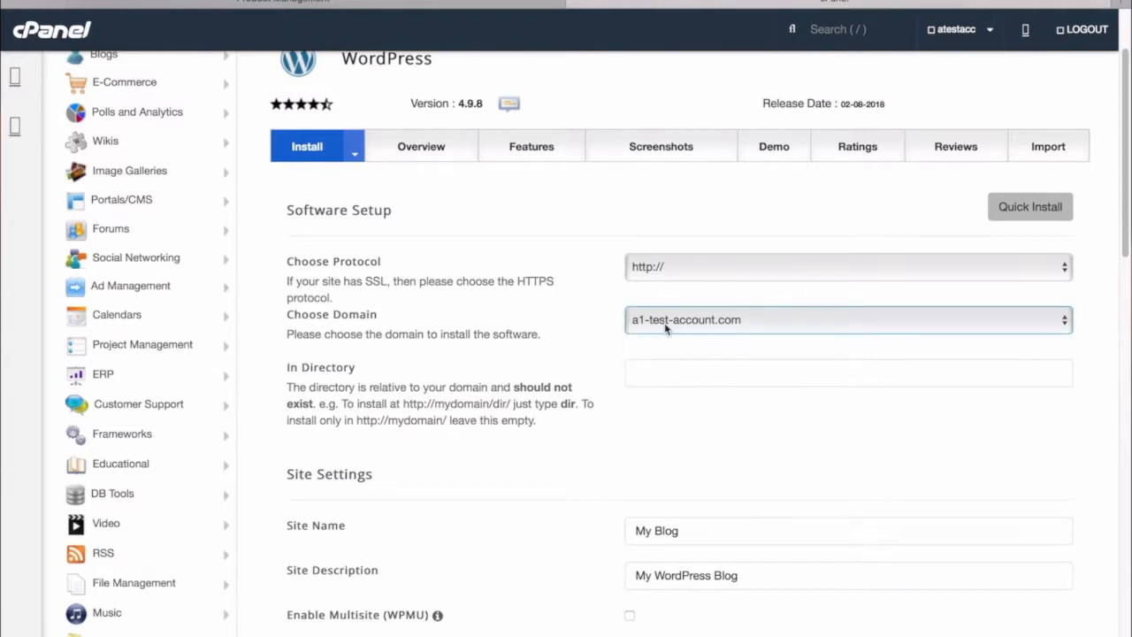
# Step: Set the Choose Domain install domain to a1-test-account.com
pyautogui.click(760, 330)
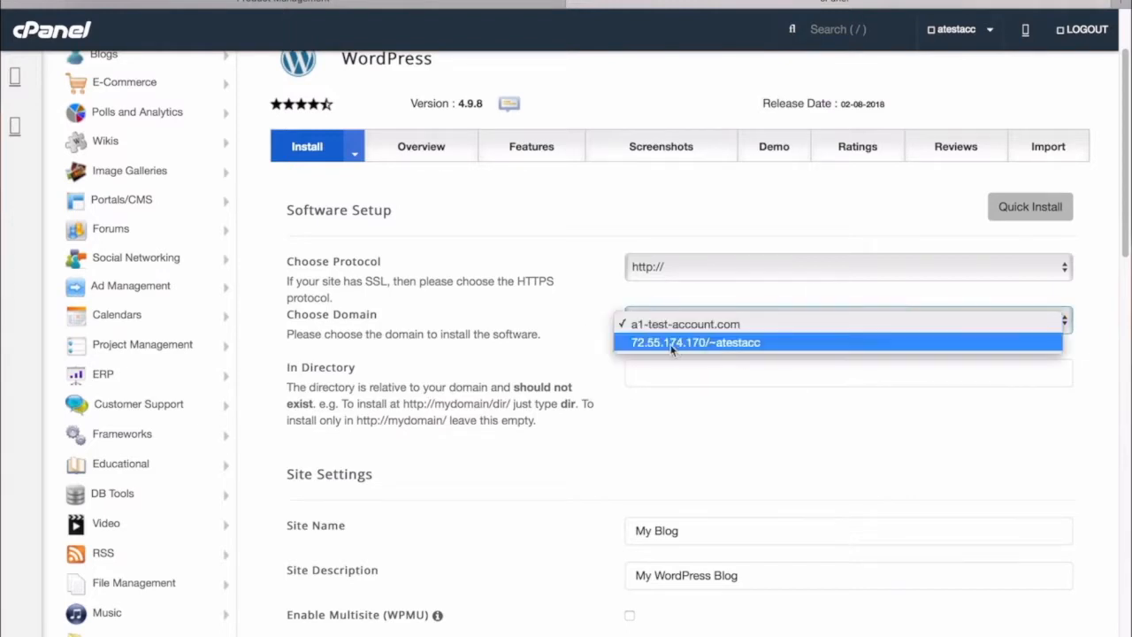
pyautogui.click(738, 345)
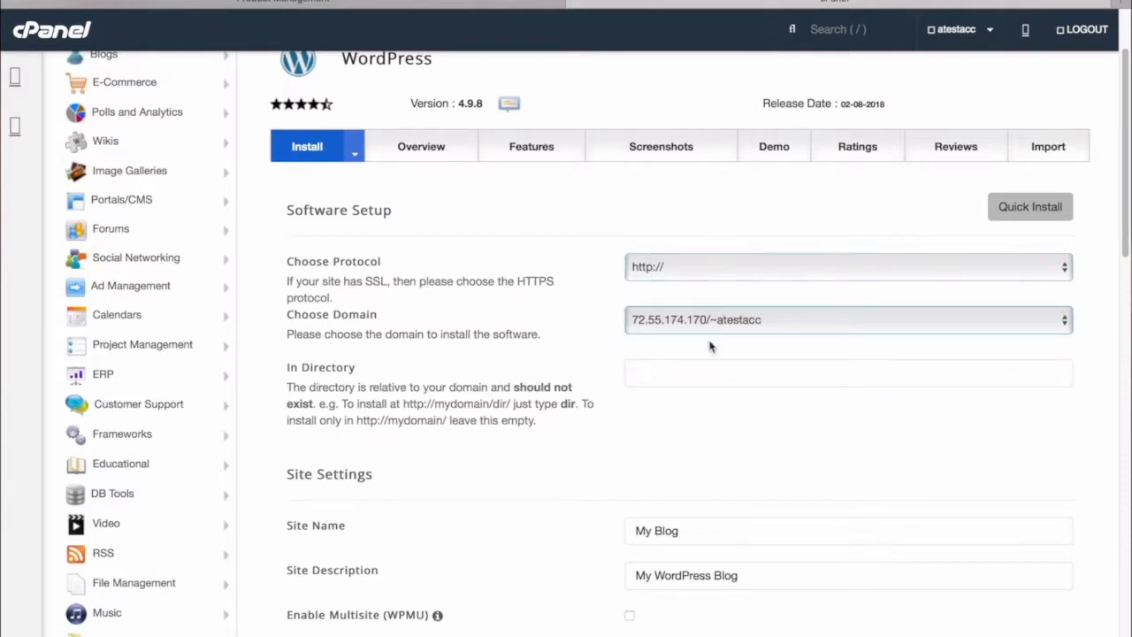
pyautogui.click(677, 320)
pyautogui.click(679, 306)
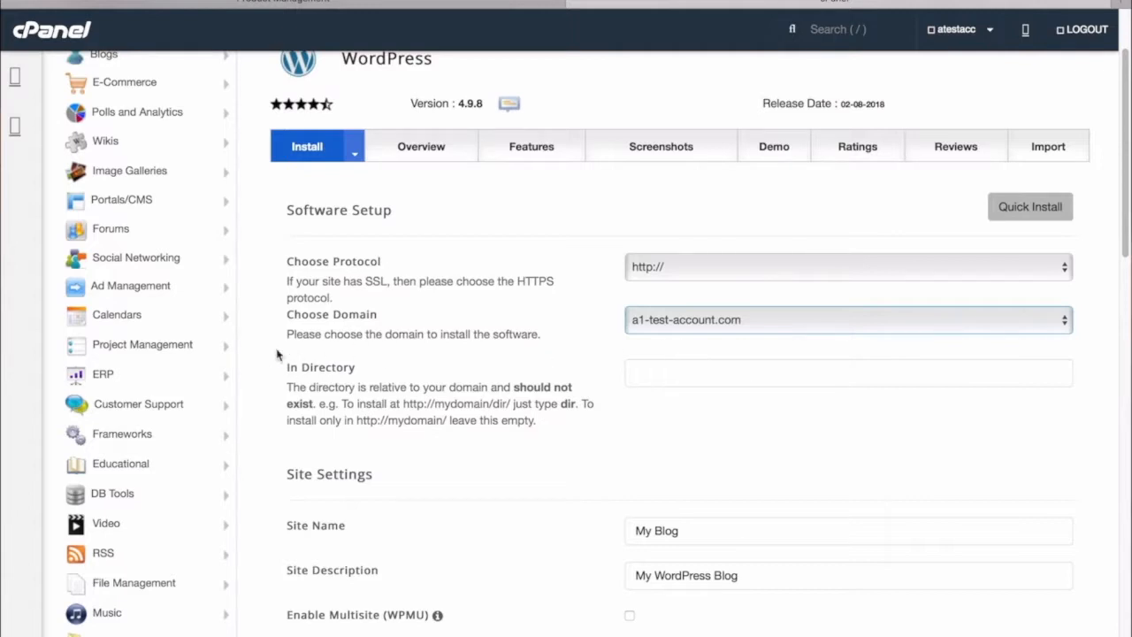
# Step: Enter 'new' as the install directory and switch the domain to 72.55.174.170/~atestacc
pyautogui.click(738, 377)
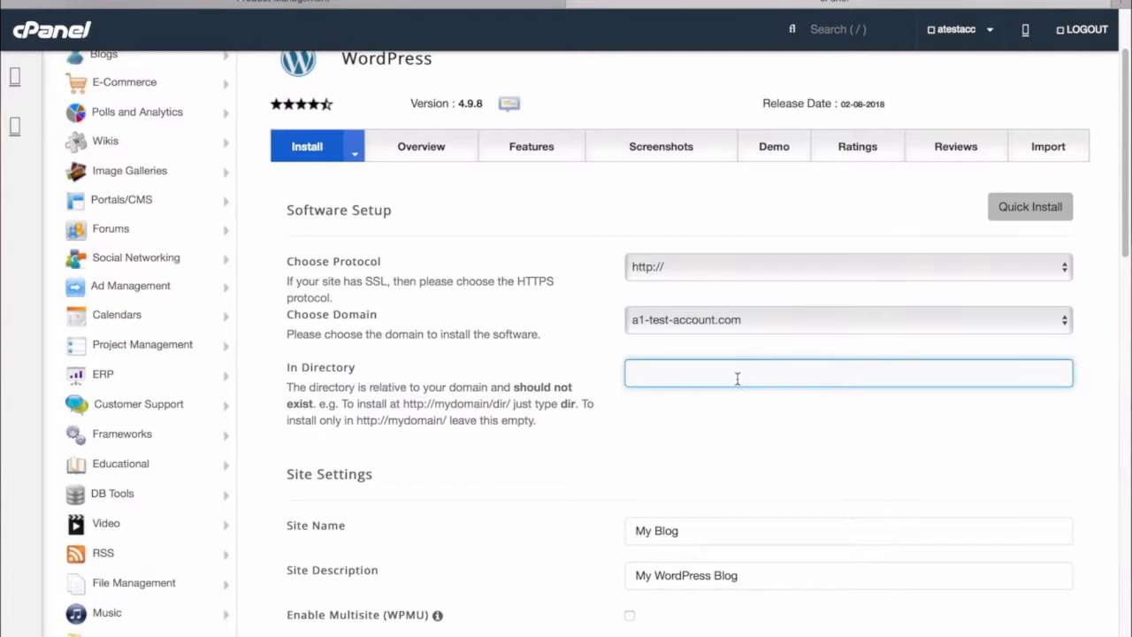
pyautogui.write('newsite')
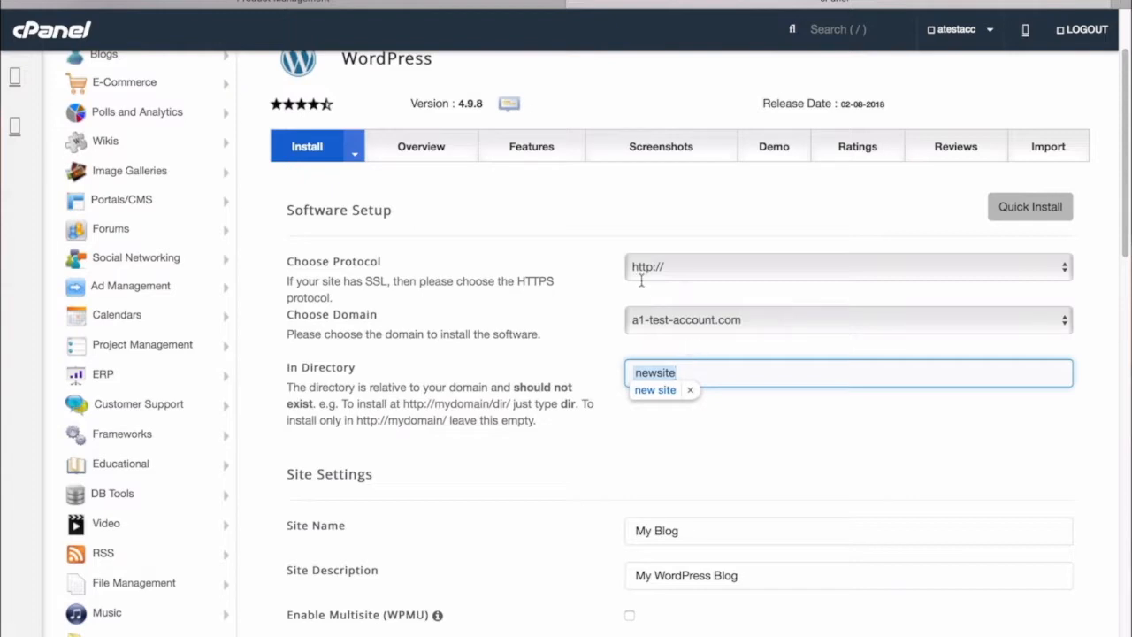
pyautogui.click(759, 434)
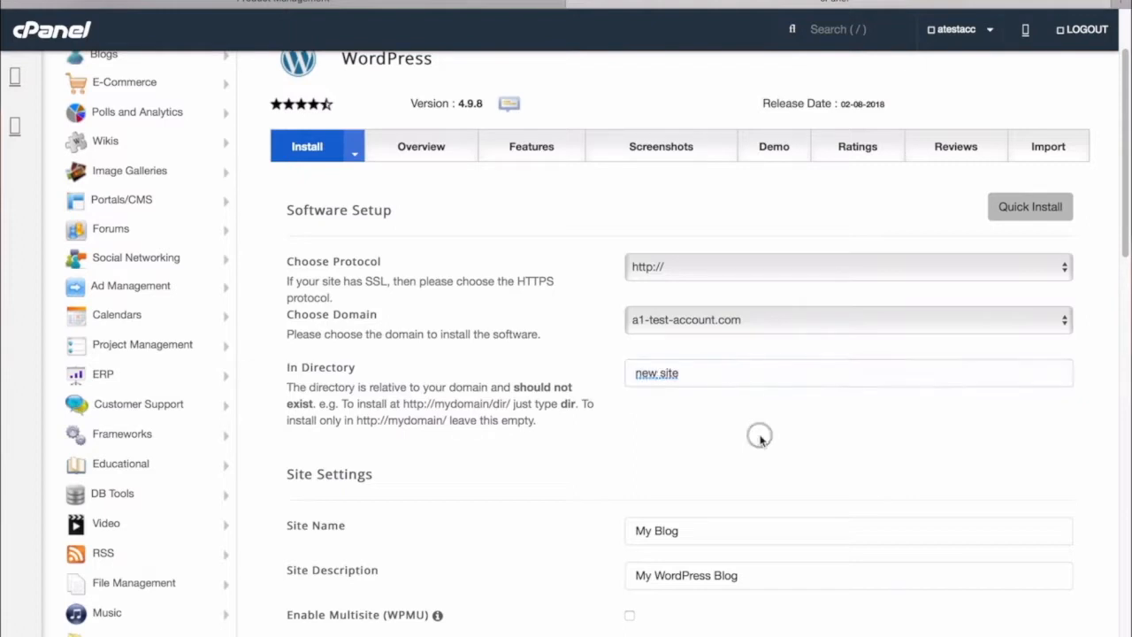
pyautogui.click(770, 322)
pyautogui.click(716, 344)
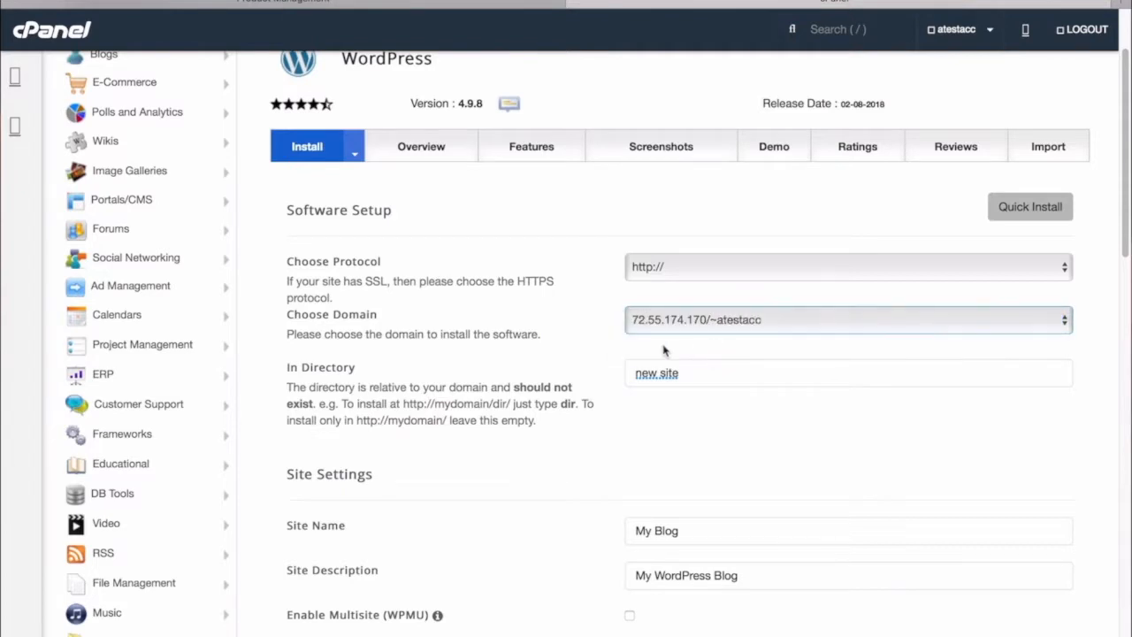
# Step: Clear the In Directory field so WordPress installs at the root
pyautogui.click(698, 374)
pyautogui.moveTo(698, 374); pyautogui.dragTo(607, 375)
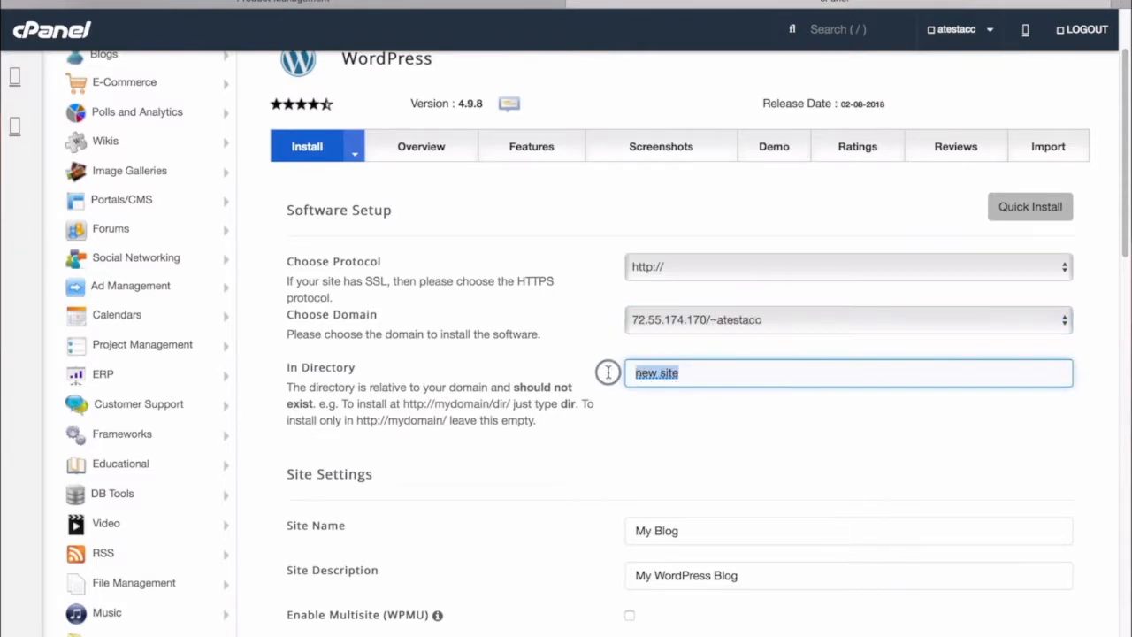
pyautogui.press('BackSpace')
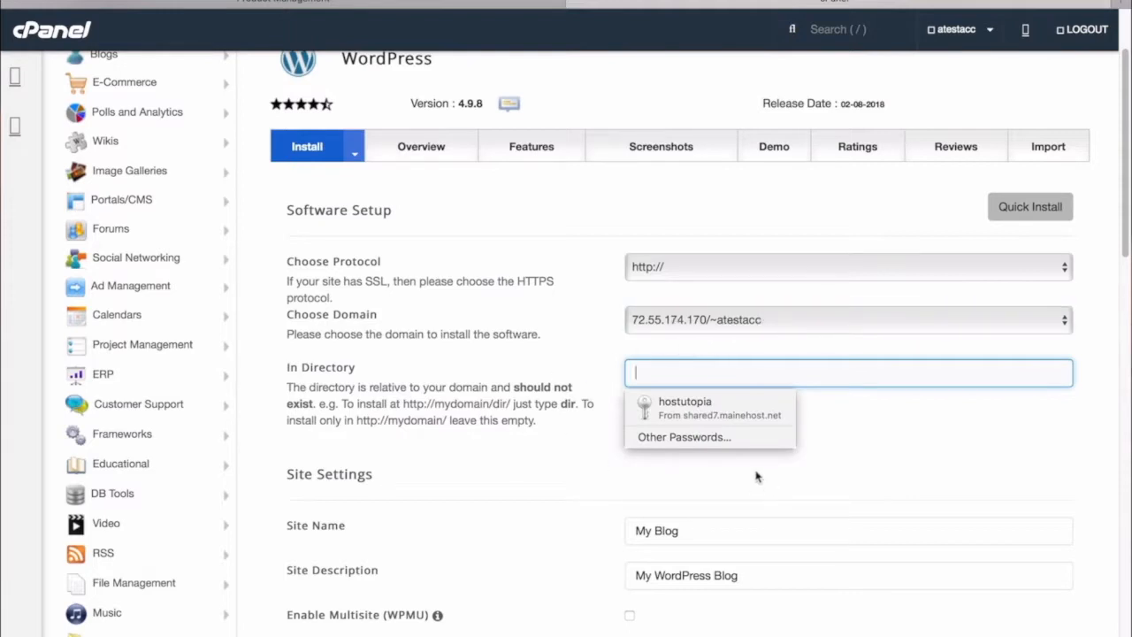
# Step: Set Site Name to 'Test Blog' and Site Description to 'Tutorial', leaving Multisite off
pyautogui.scroll(-3, 730, 526)
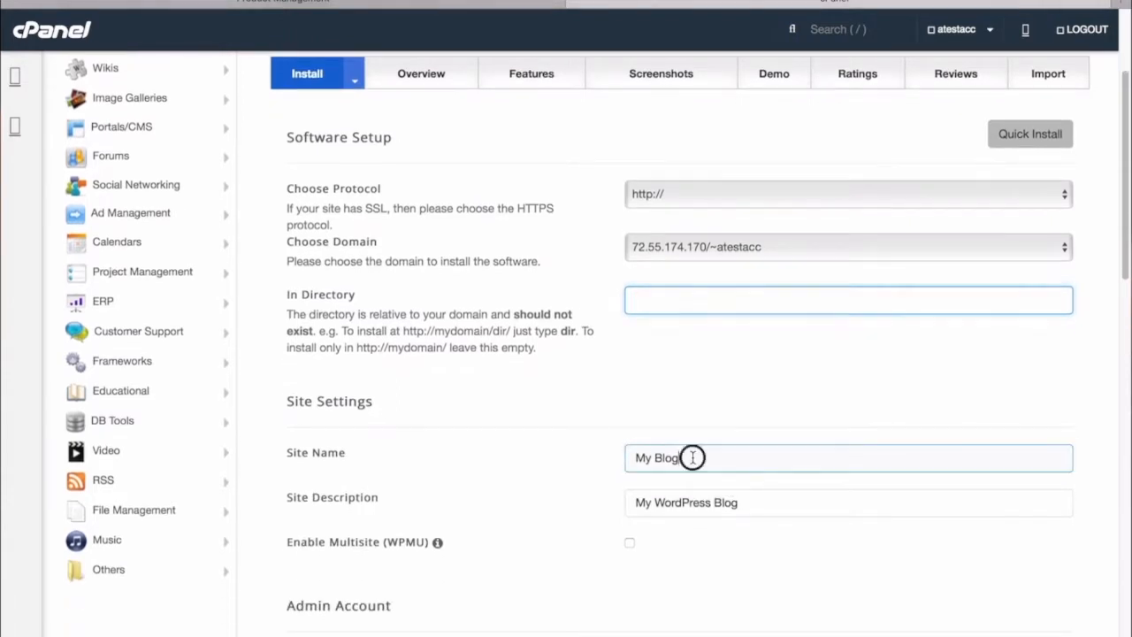
pyautogui.moveTo(690, 458); pyautogui.dragTo(564, 448)
pyautogui.write('Test Blog')
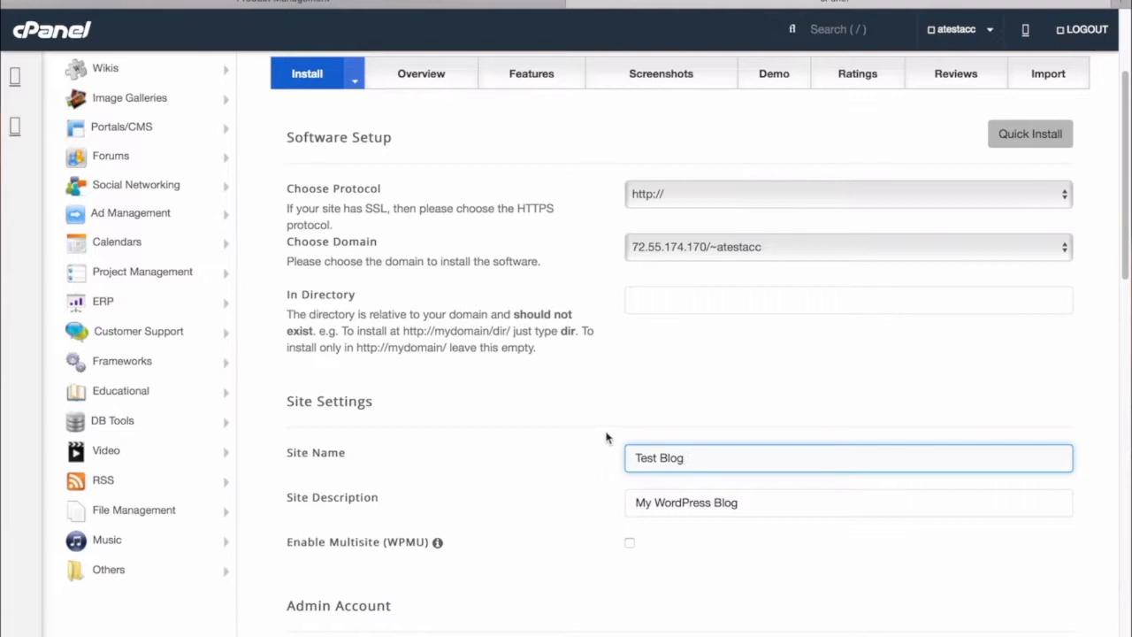
pyautogui.moveTo(746, 505); pyautogui.dragTo(607, 503)
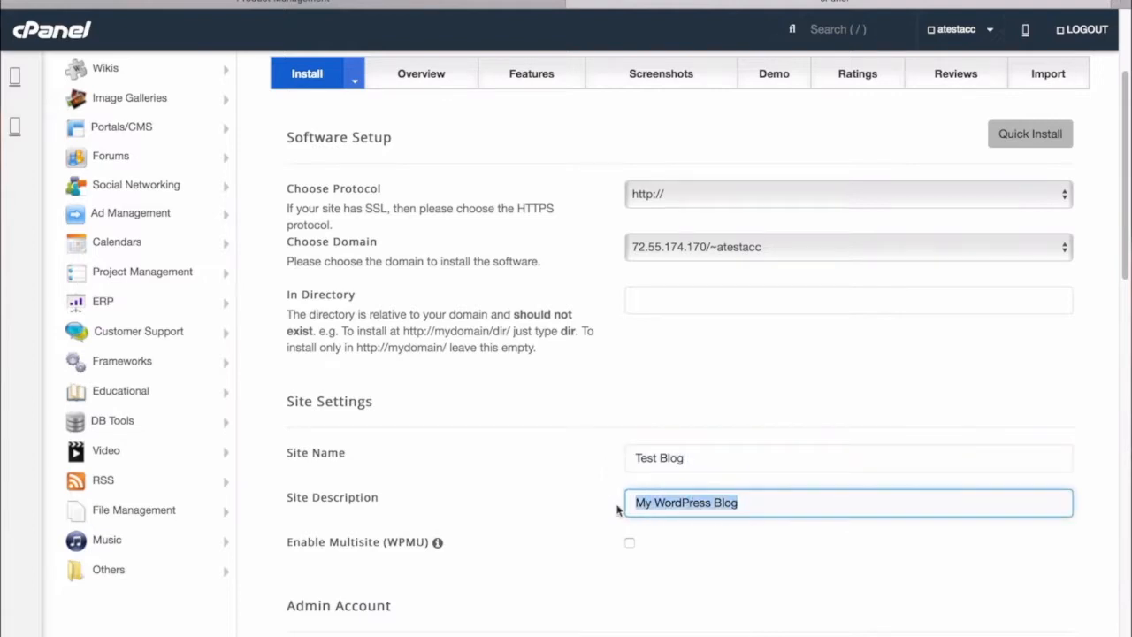
pyautogui.write('Tutorial')
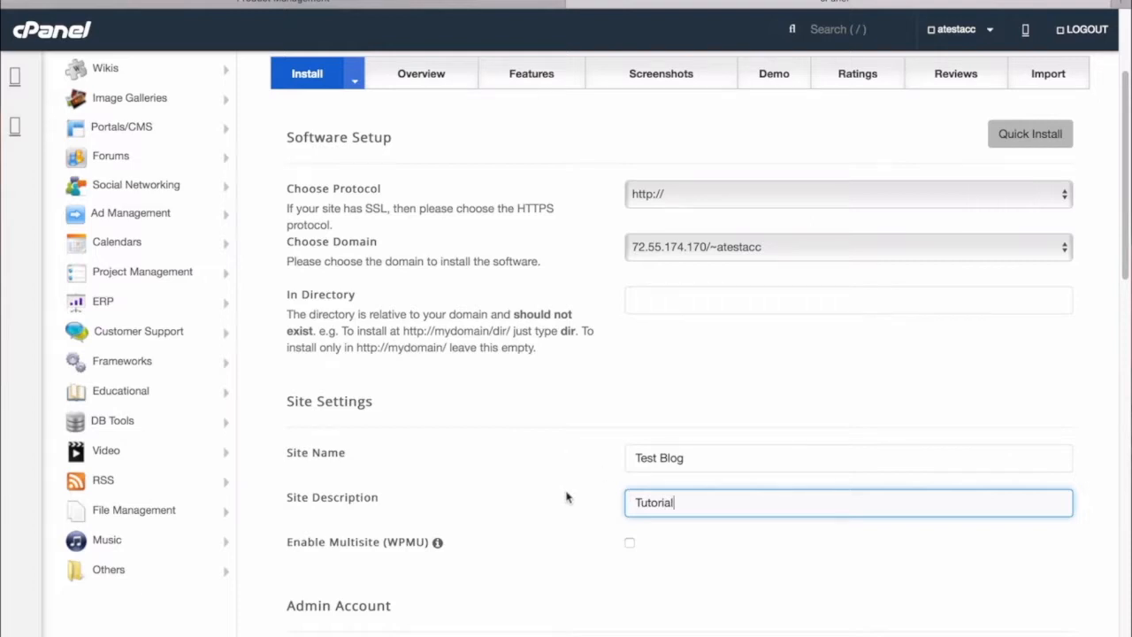
pyautogui.scroll(-3, 569, 498)
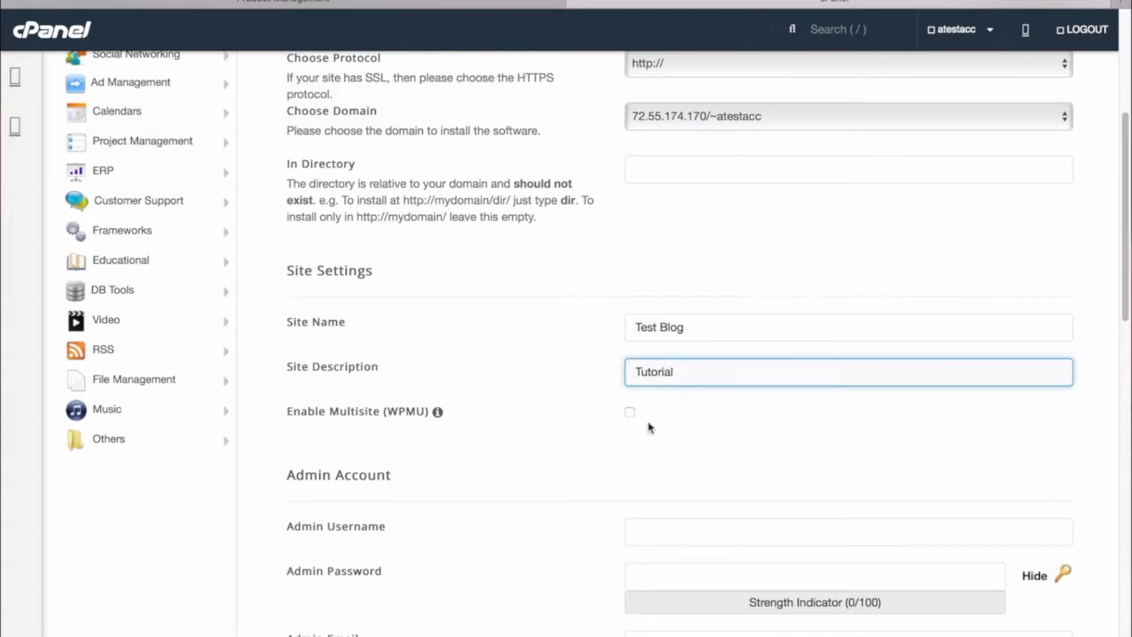
pyautogui.moveTo(439, 415)
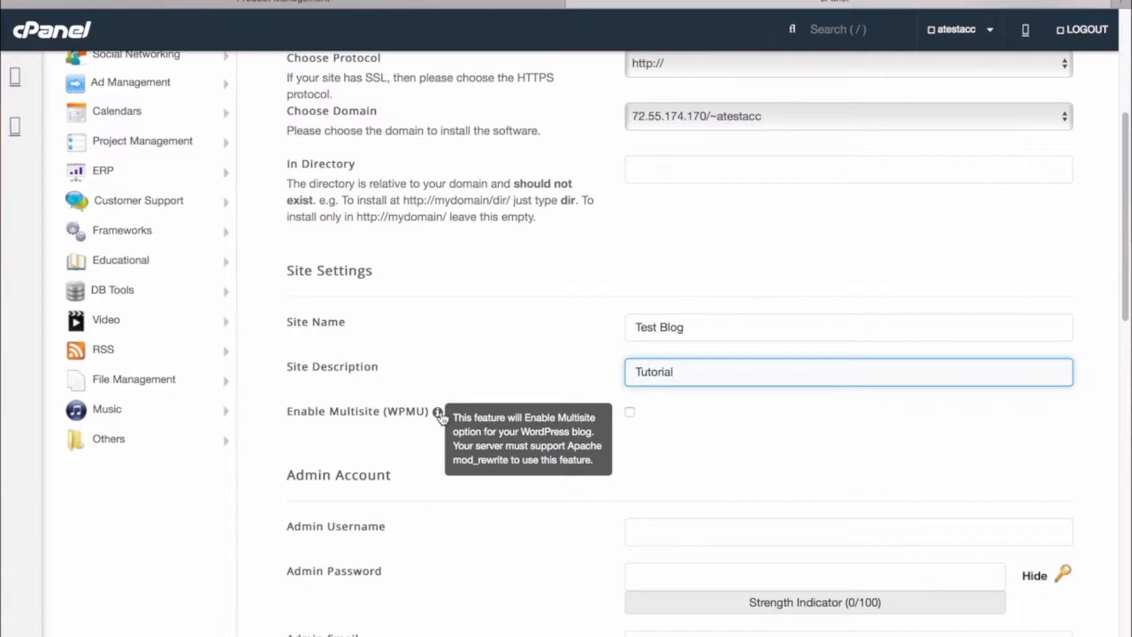
pyautogui.scroll(-3, 509, 555)
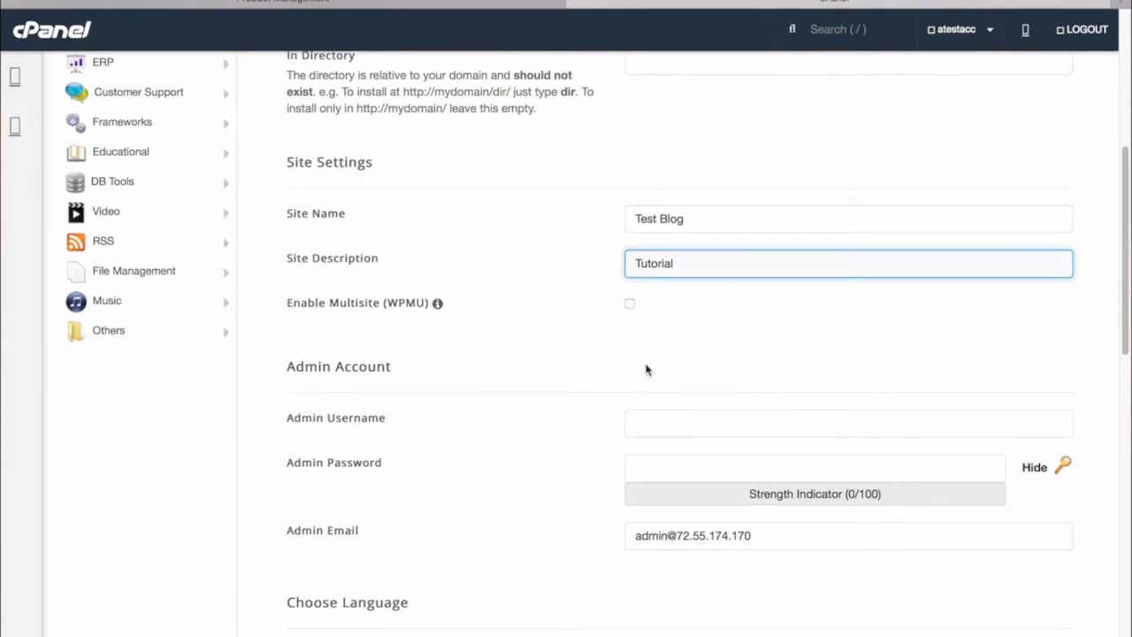
# Step: Enter an admin username and a strong admin password
pyautogui.click(675, 416)
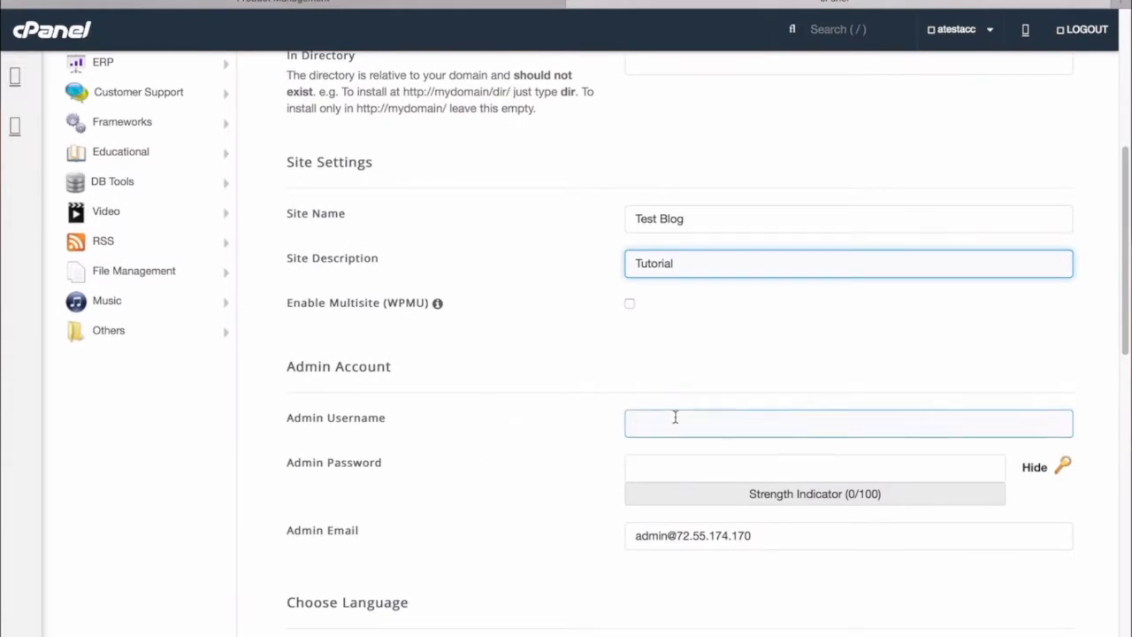
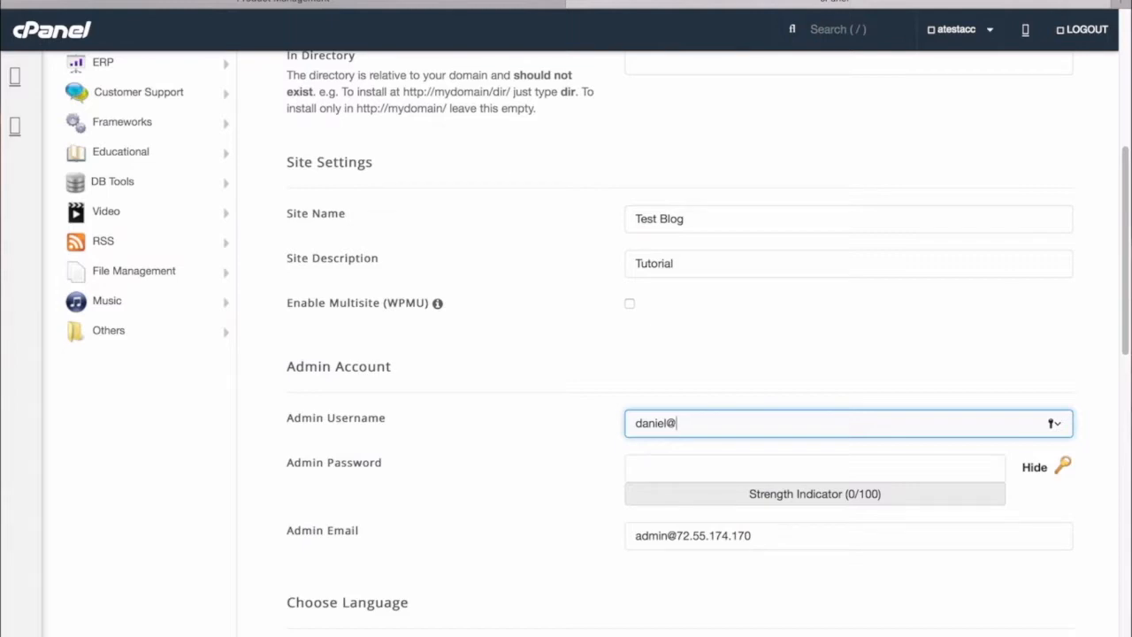
pyautogui.press('Tab')
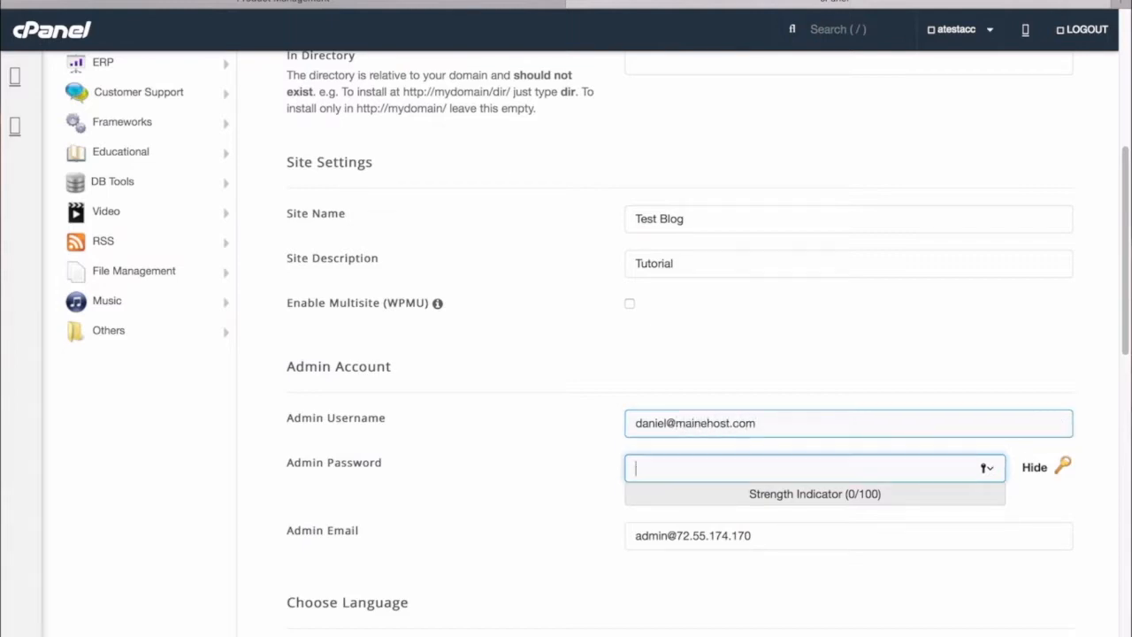
pyautogui.write('asdf')
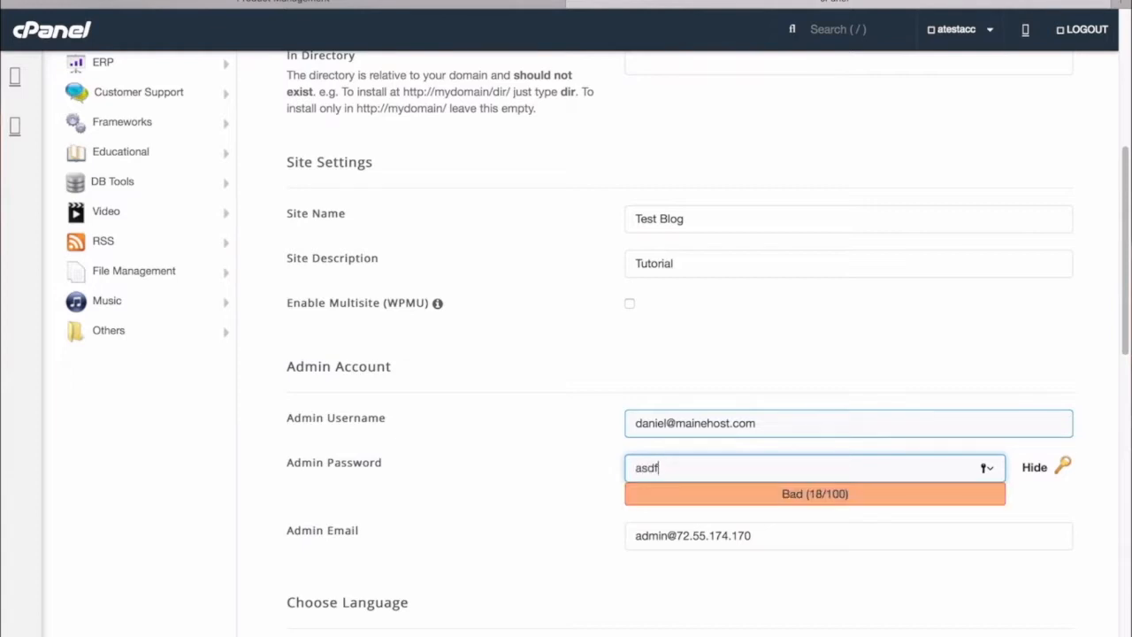
pyautogui.write('asdfasdfasdf')
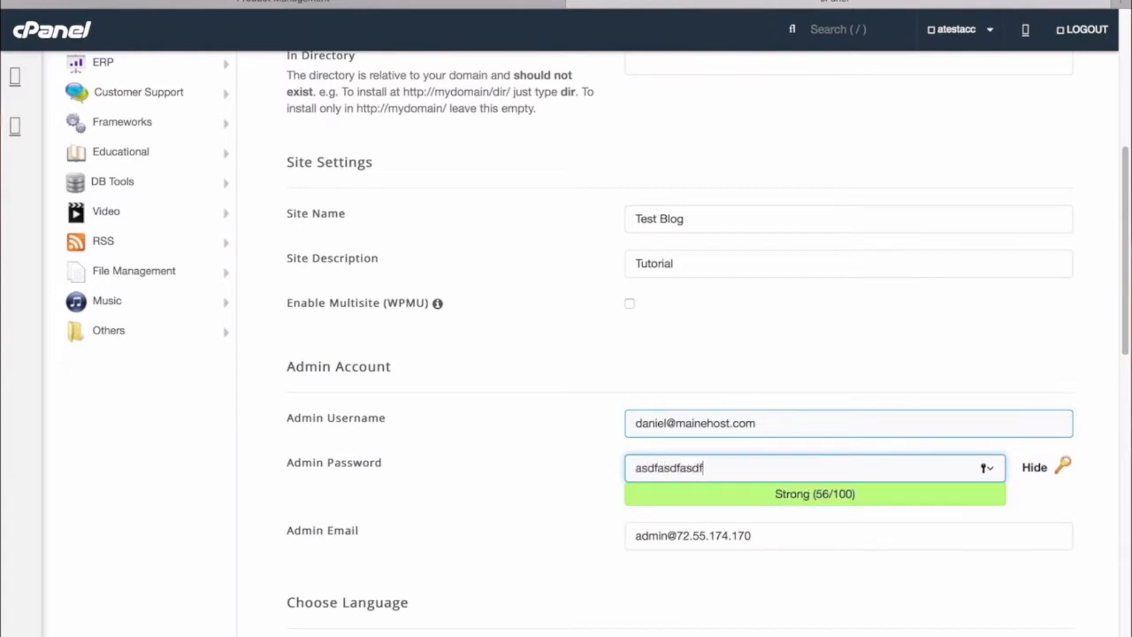
pyautogui.write('11')
pyautogui.click(756, 535)
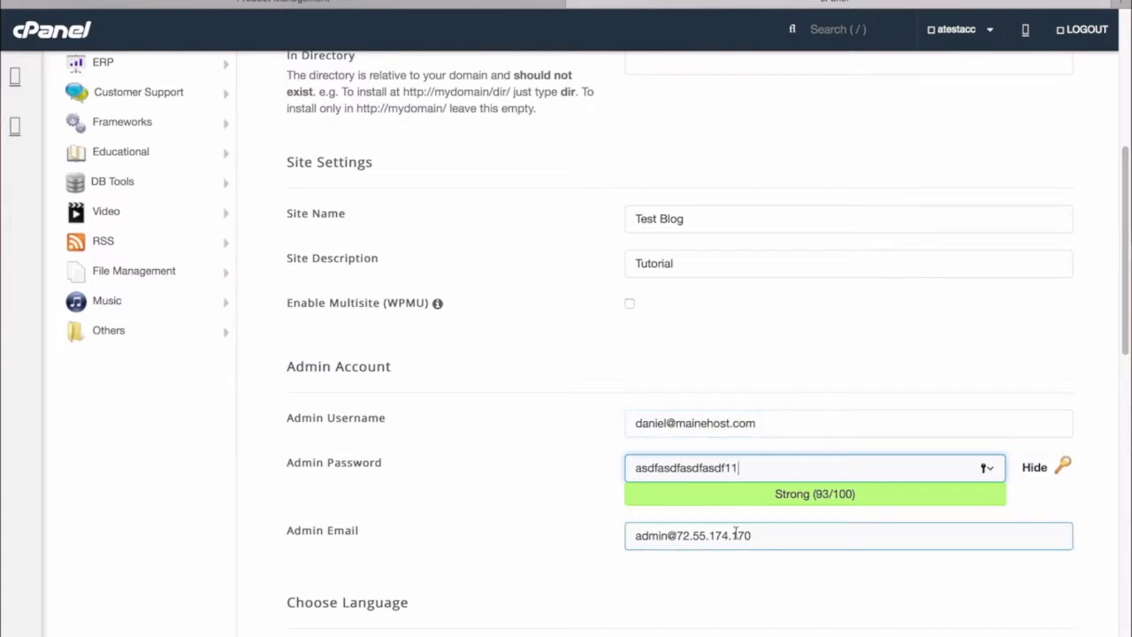
pyautogui.scroll(-1, 582, 537)
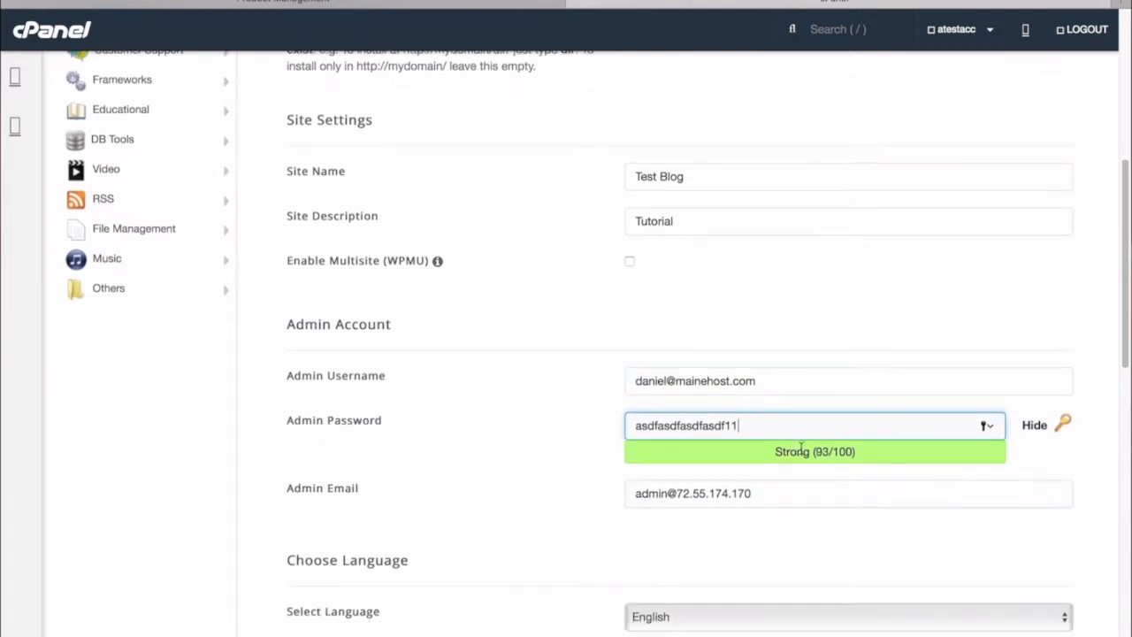
# Step: Retype the admin username in full and replace the default Admin Email with the admin's address
pyautogui.click(773, 378)
pyautogui.moveTo(773, 386); pyautogui.dragTo(614, 382)
pyautogui.write('daniel')
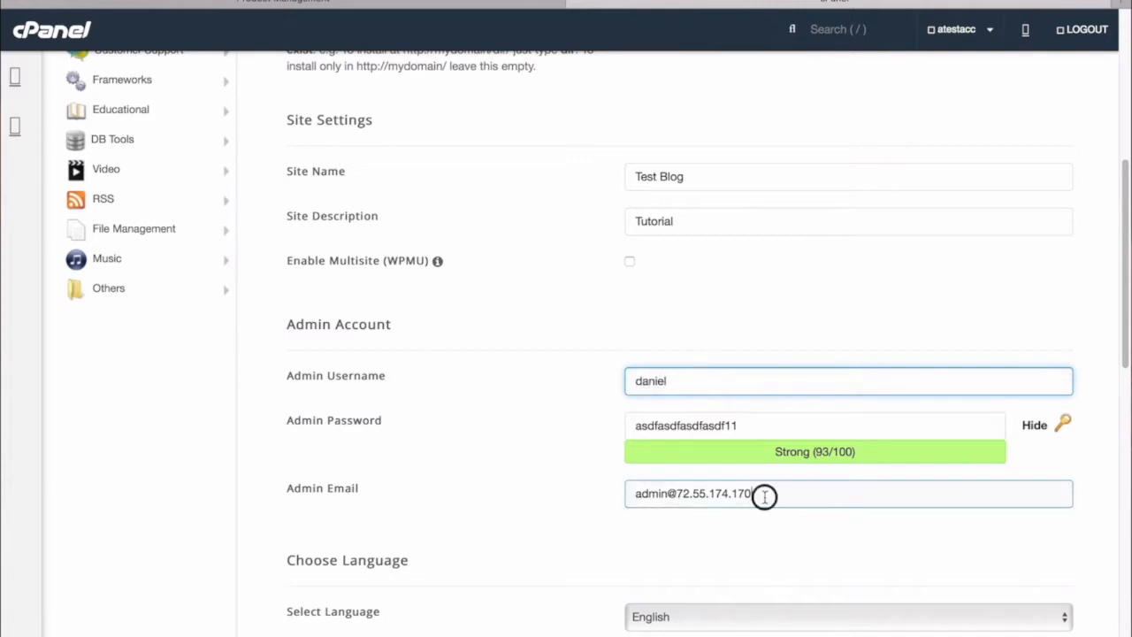
pyautogui.moveTo(764, 495); pyautogui.dragTo(609, 493)
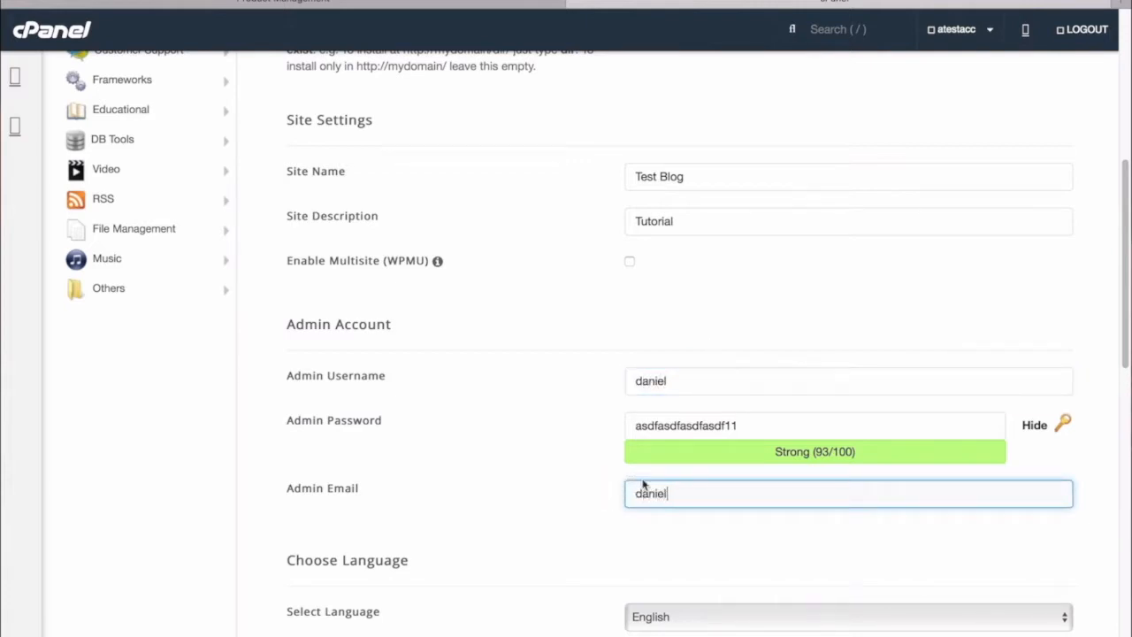
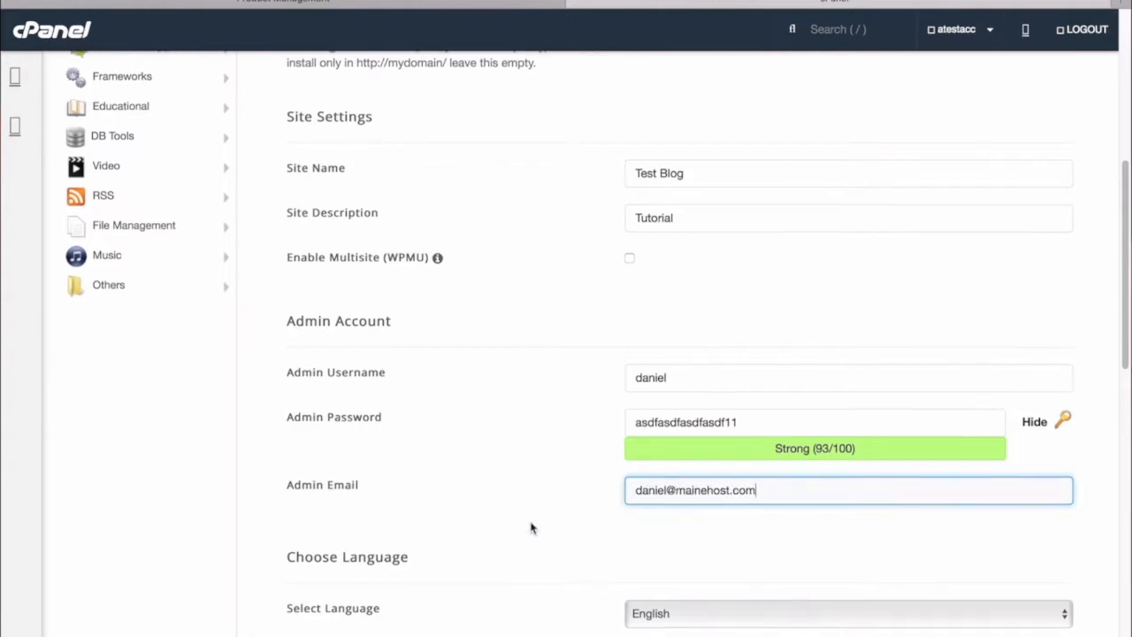
pyautogui.scroll(-1, 530, 525)
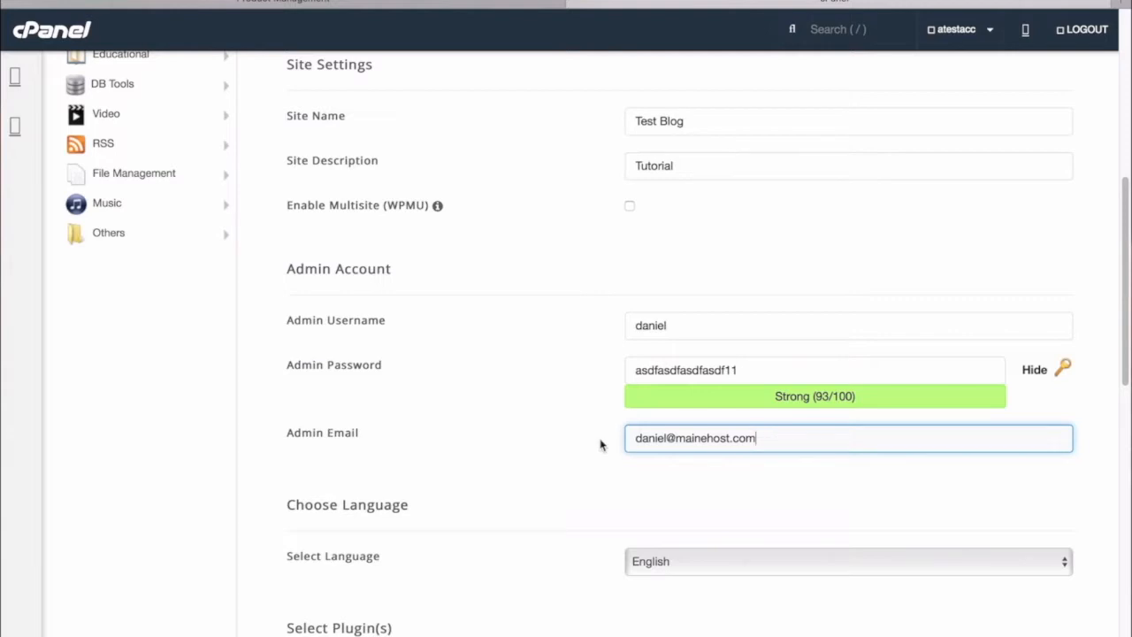
# Step: Page the Select Theme carousel twice to reveal WEN Business, WEN Associate and WEN Corporate
pyautogui.scroll(-1, 510, 450)
pyautogui.scroll(-5, 507, 449)
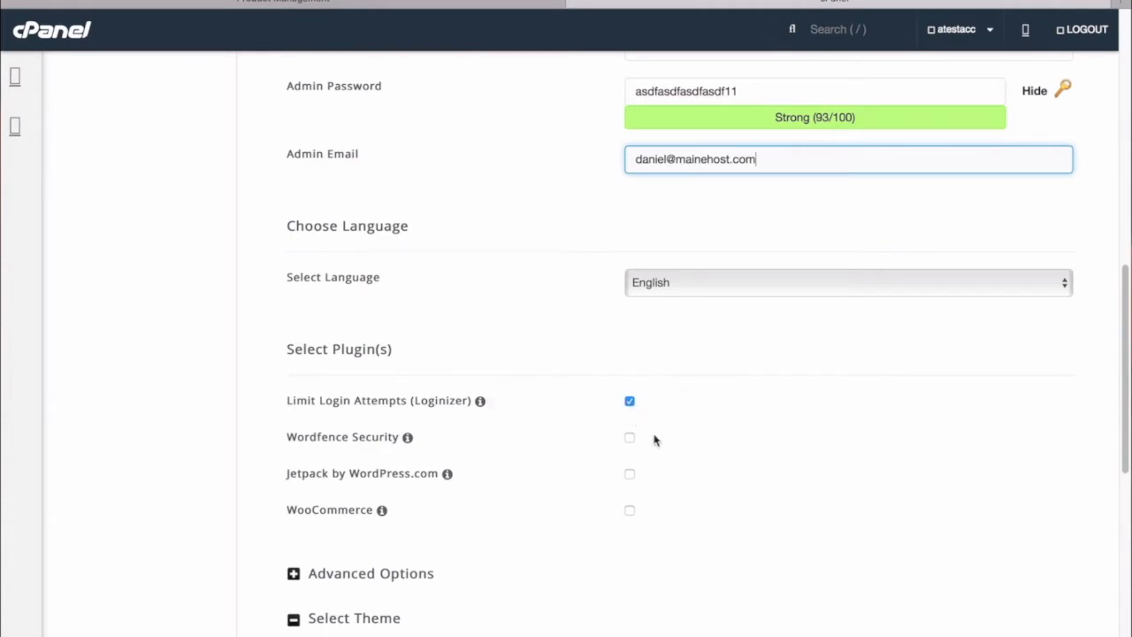
pyautogui.scroll(-1, 507, 528)
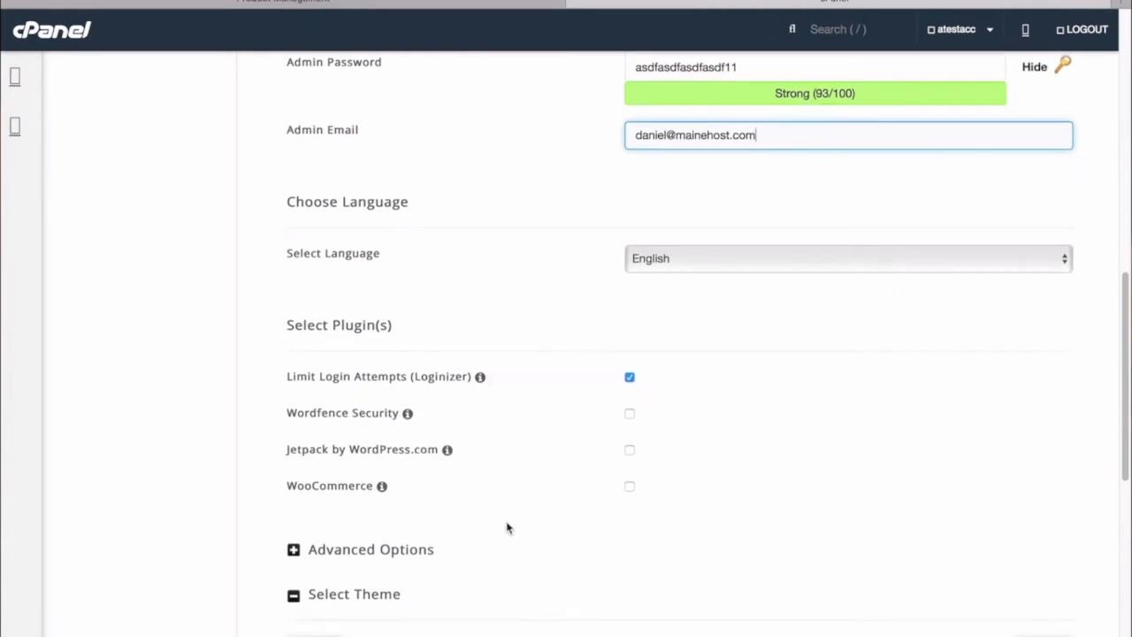
pyautogui.scroll(-3, 761, 473)
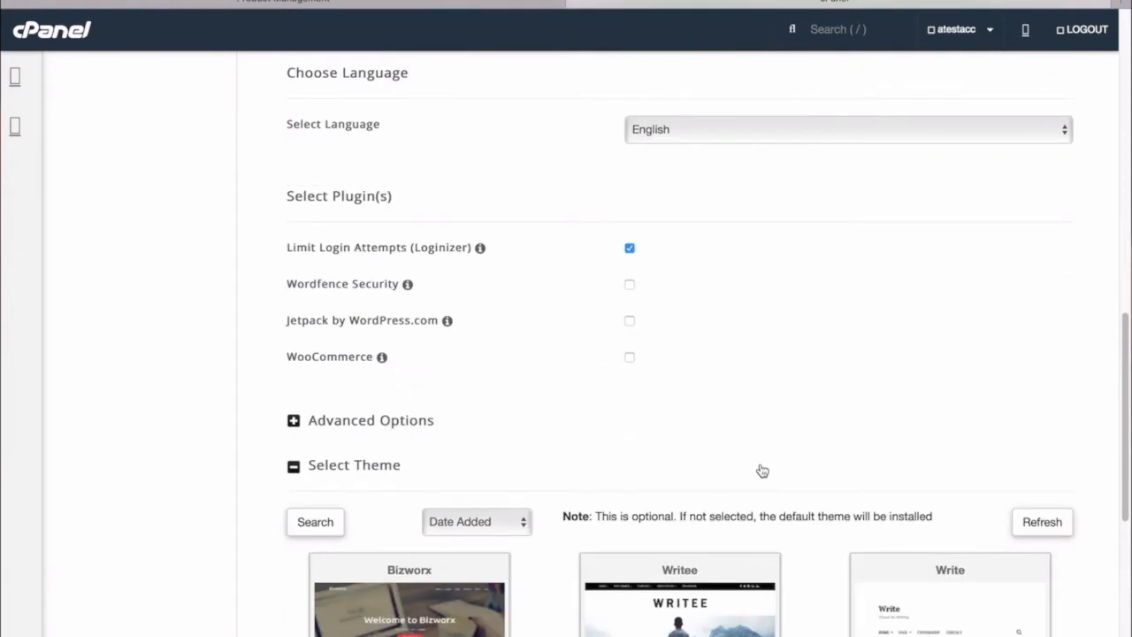
pyautogui.scroll(-5, 762, 471)
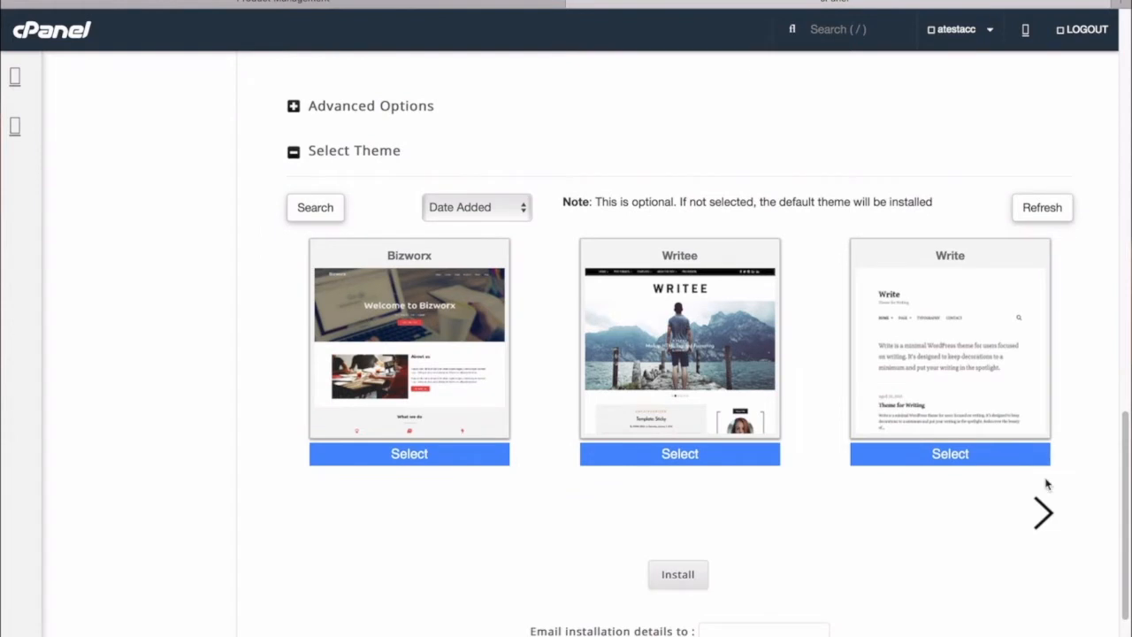
pyautogui.click(1045, 512)
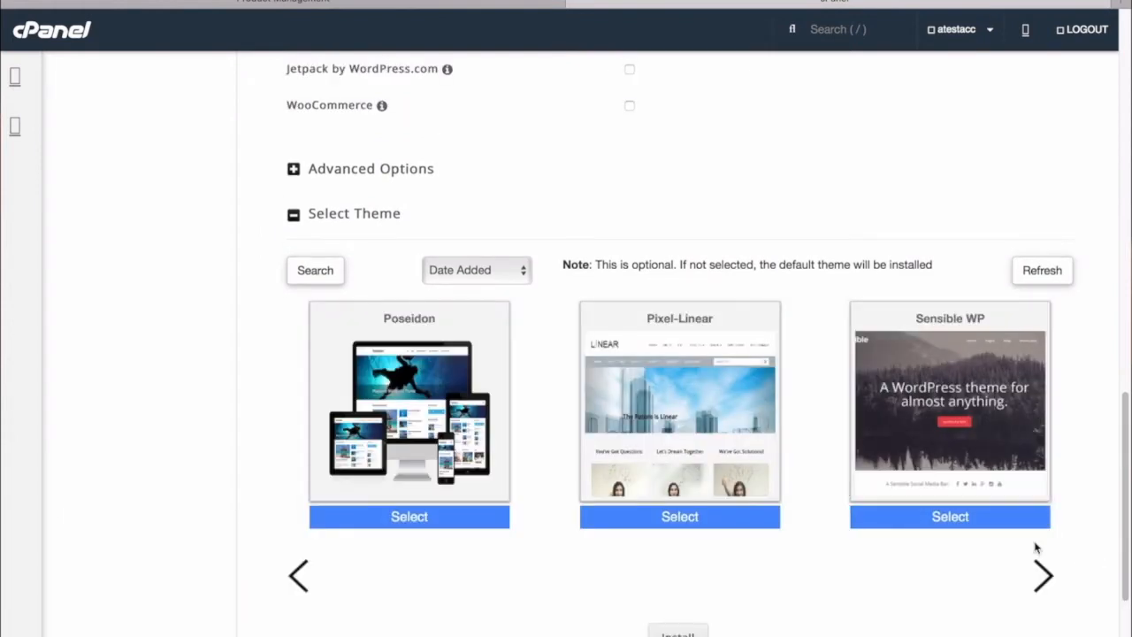
pyautogui.click(1045, 577)
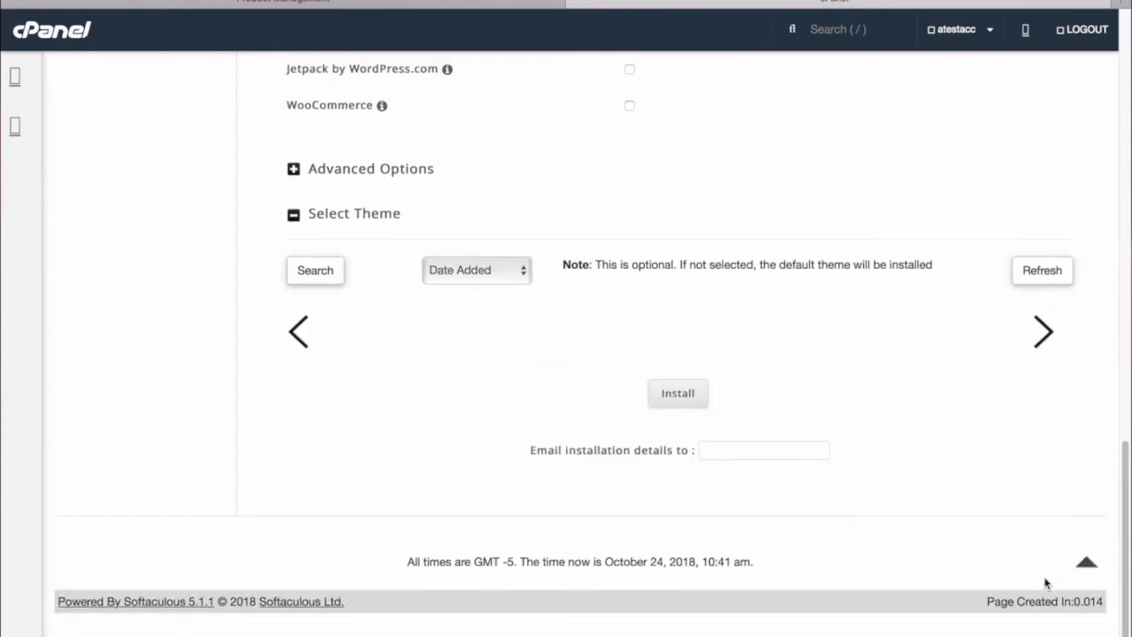
pyautogui.scroll(-3, 738, 557)
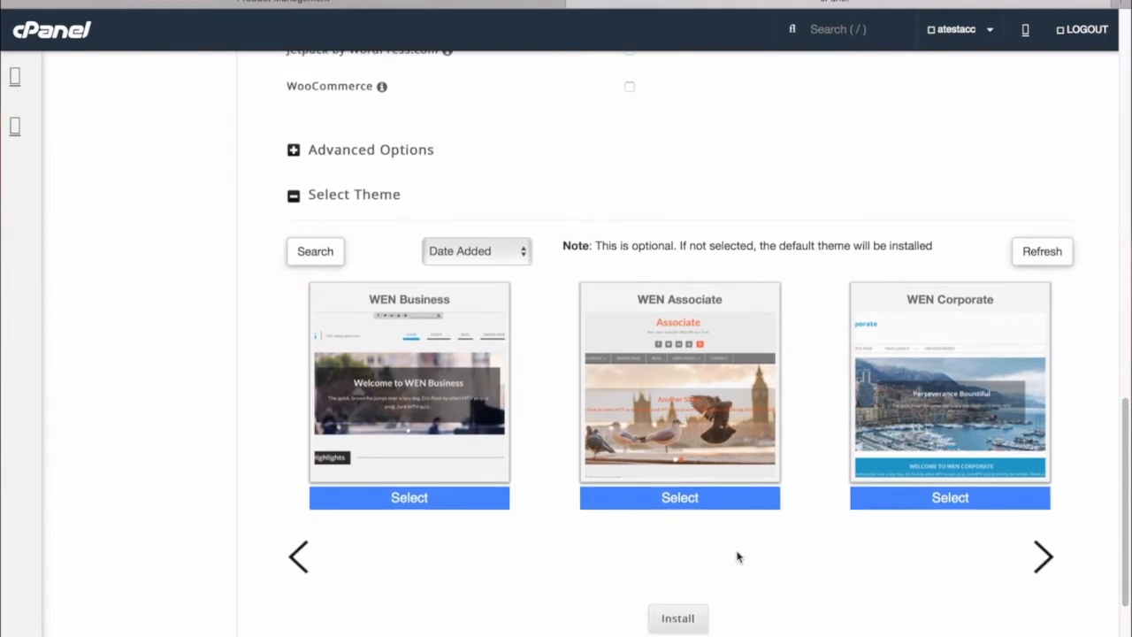
# Step: Have installation details emailed to the admin's address and install WordPress at 72.55.174.170/~atestacc
pyautogui.click(712, 564)
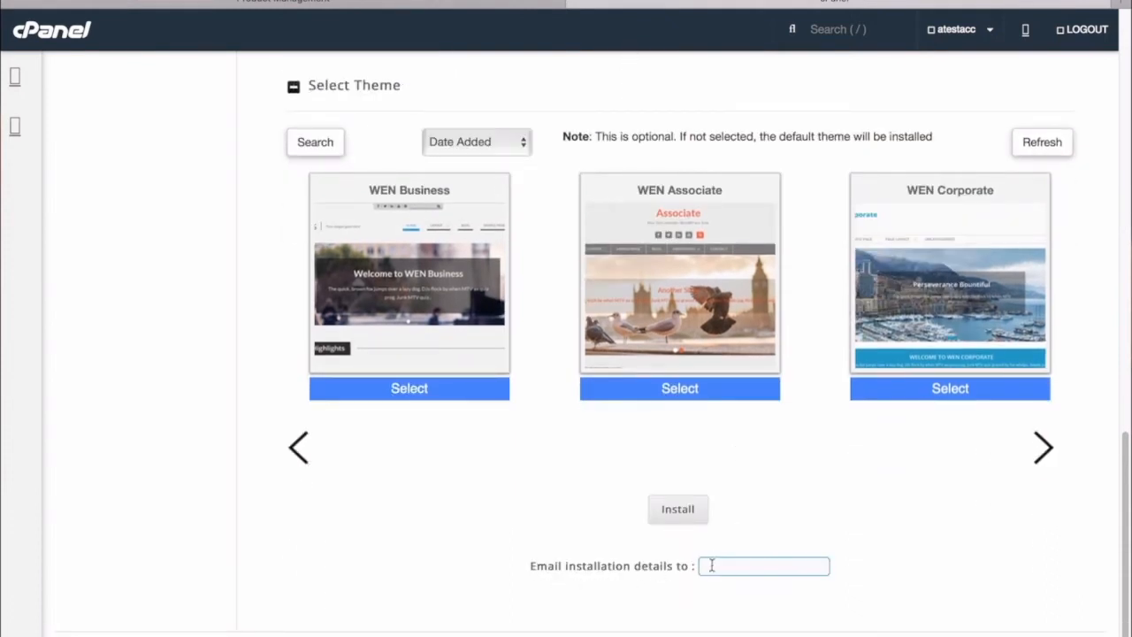
pyautogui.click(678, 508)
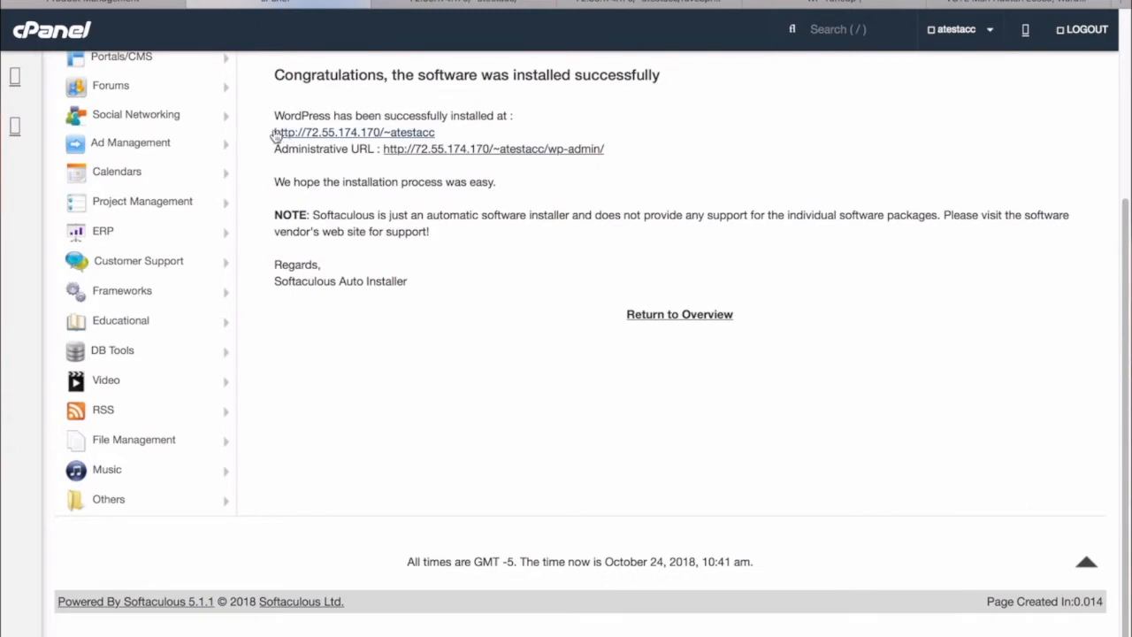
# Step: View the new Test Blog site (tagline Tutorial) in a new tab, then return to the Softaculous success page
pyautogui.moveTo(255, 134); pyautogui.dragTo(458, 130)
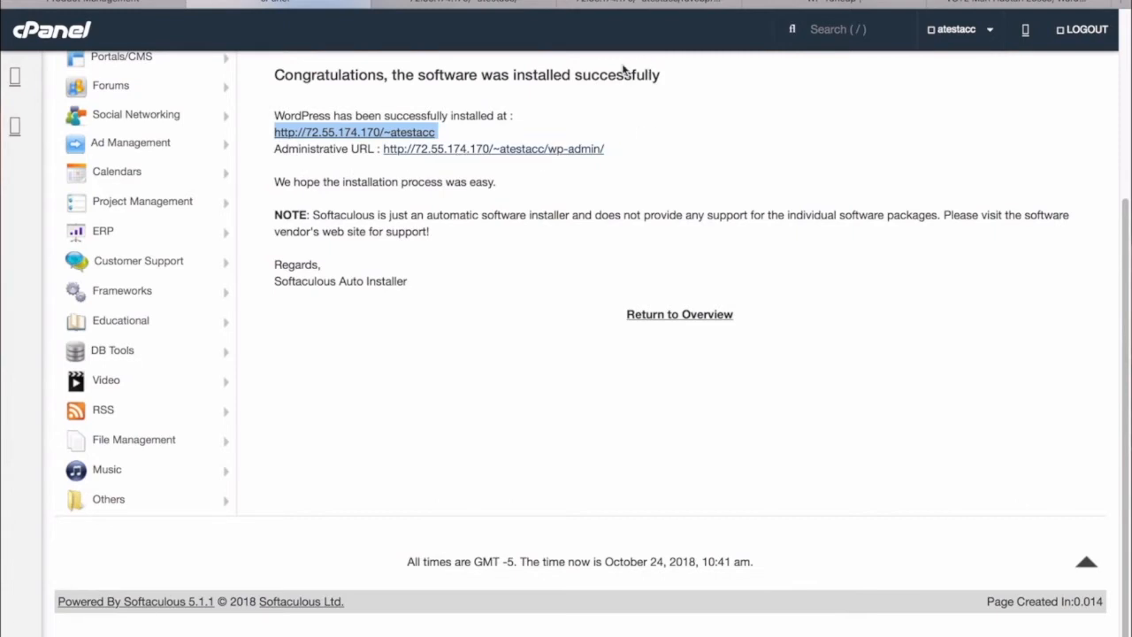
pyautogui.click(345, 134)
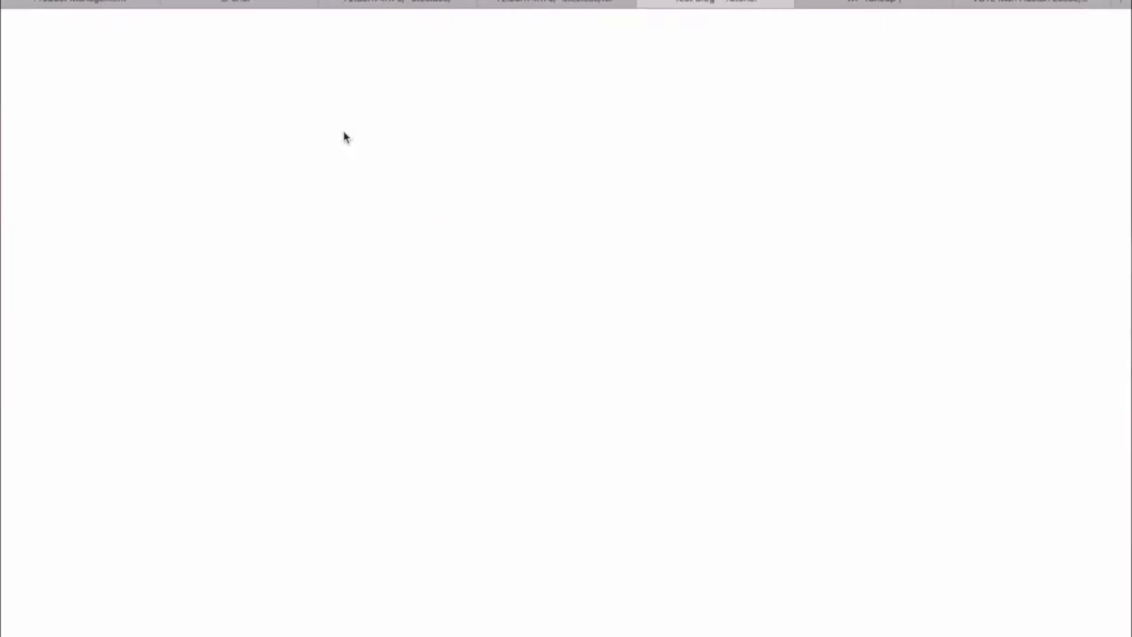
pyautogui.scroll(-7, 455, 298)
pyautogui.scroll(-4, 455, 298)
pyautogui.scroll(10, 457, 304)
pyautogui.scroll(-1, 455, 296)
pyautogui.scroll(1, 453, 293)
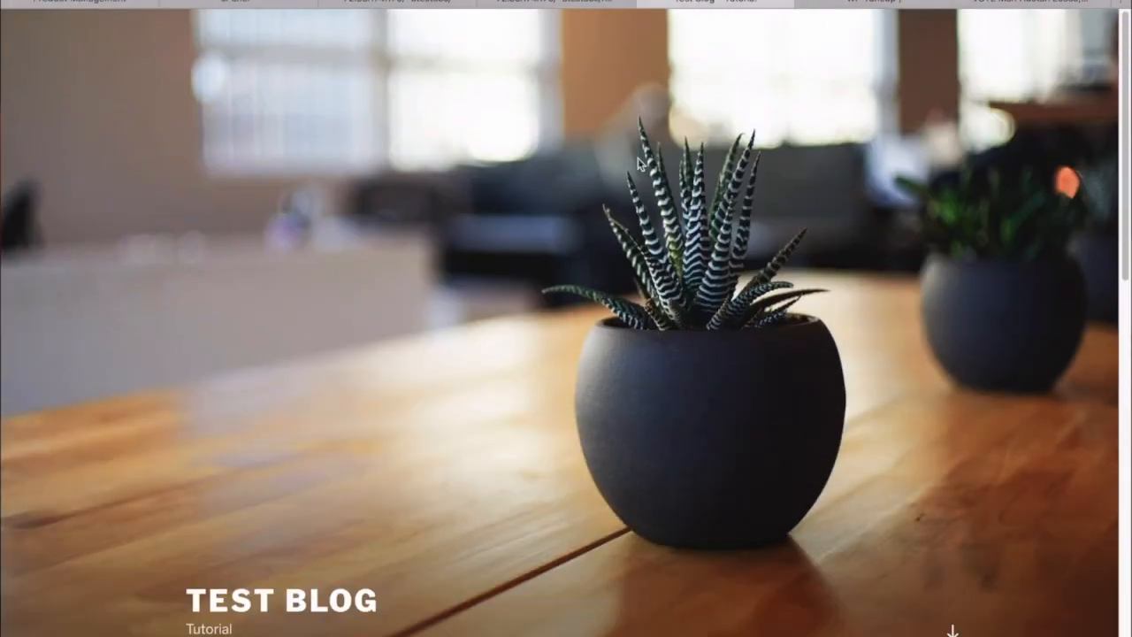
pyautogui.click(223, 6)
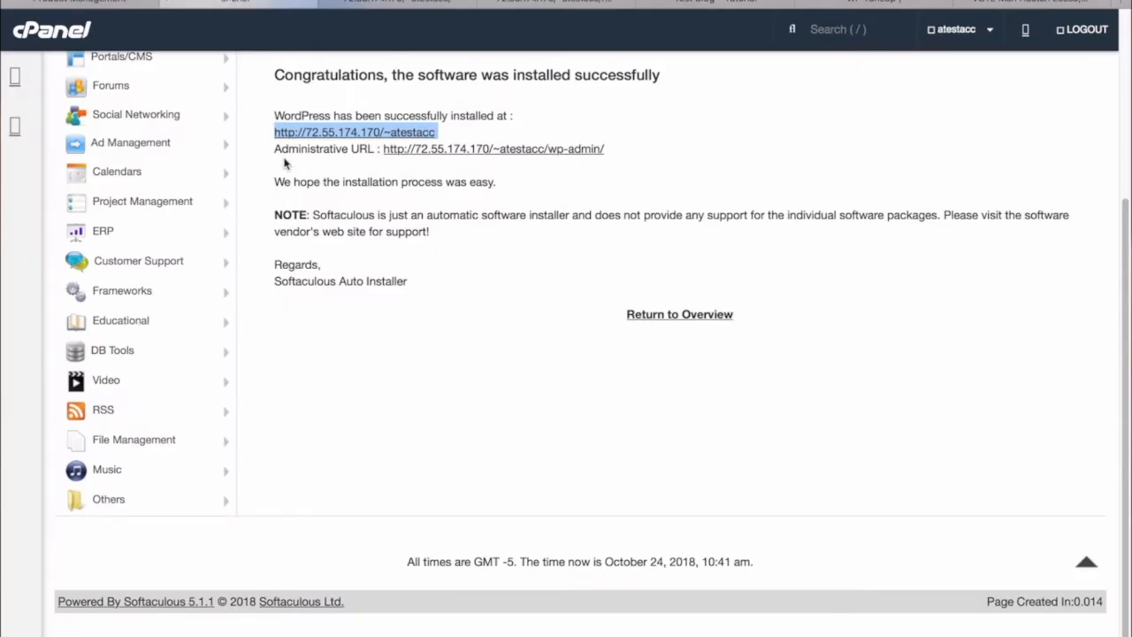
# Step: Open the Test Blog admin dashboard, dismiss the privacy notice, and go to Appearance > Themes
pyautogui.click(483, 150)
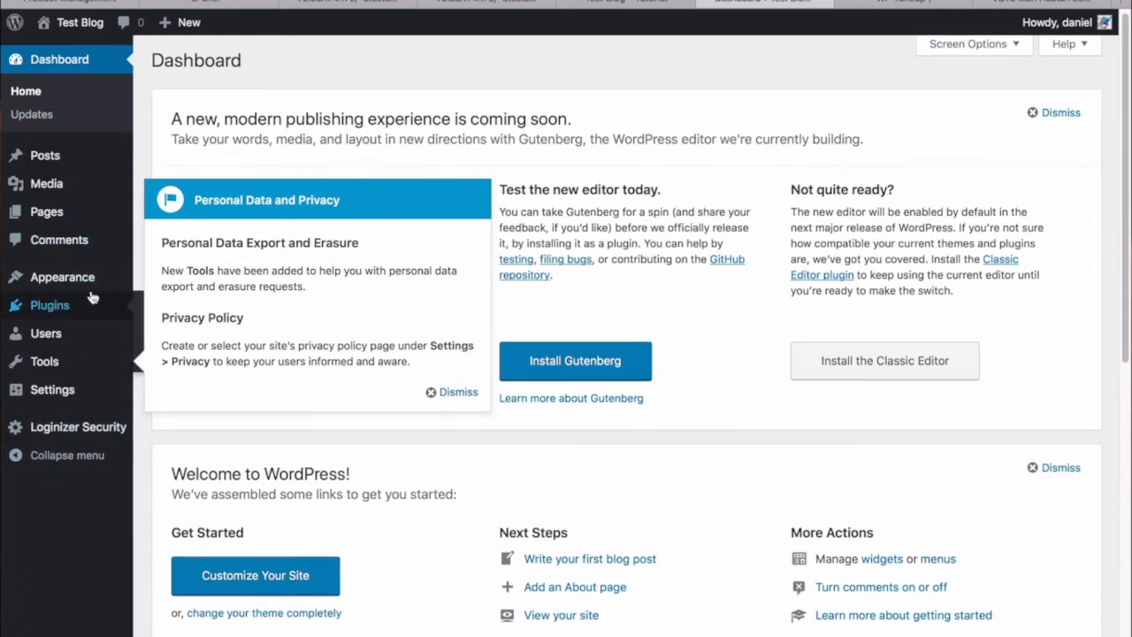
pyautogui.click(453, 392)
pyautogui.moveTo(45, 279)
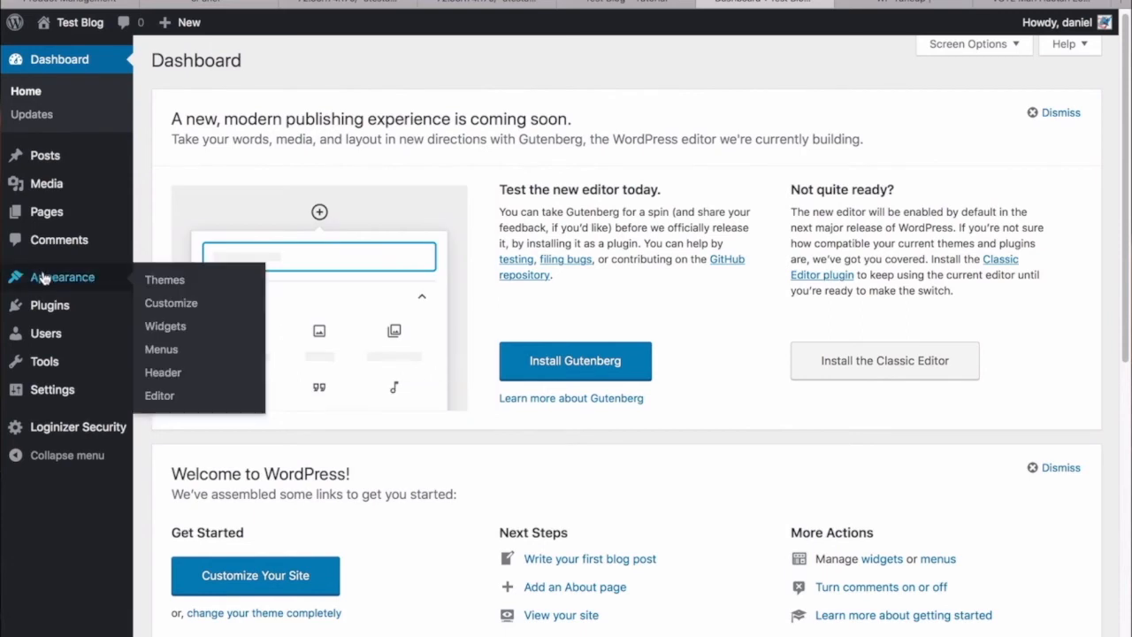
pyautogui.click(153, 281)
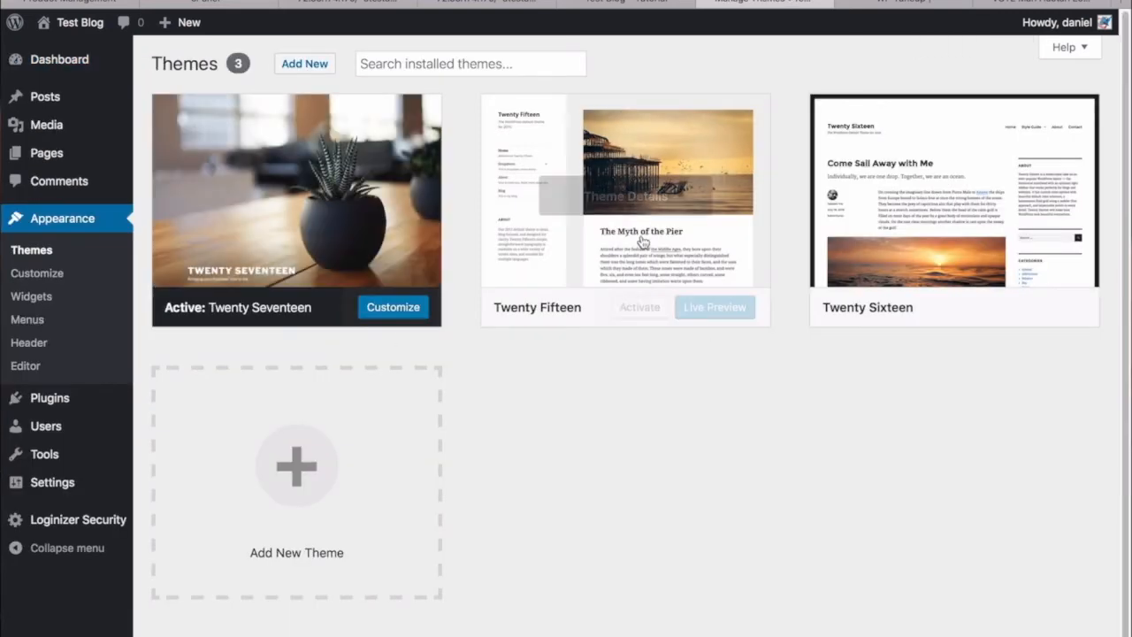
# Step: Open Add New themes, look over the 15 featured themes, and start a theme search
pyautogui.click(299, 64)
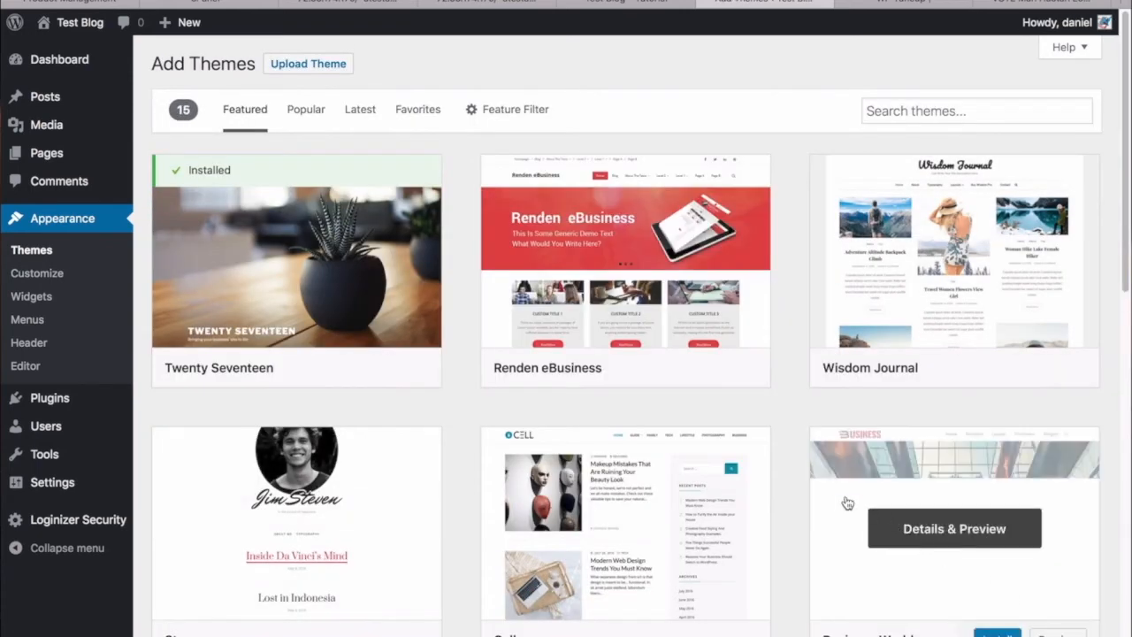
pyautogui.scroll(-5, 831, 485)
pyautogui.scroll(-4, 832, 484)
pyautogui.scroll(9, 832, 485)
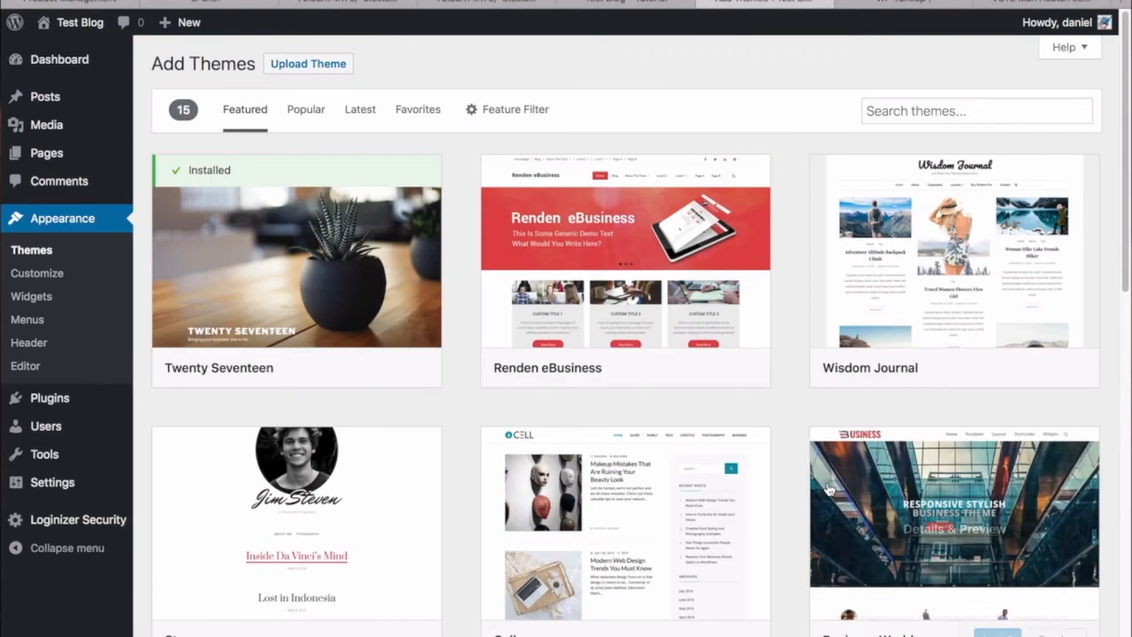
pyautogui.click(976, 112)
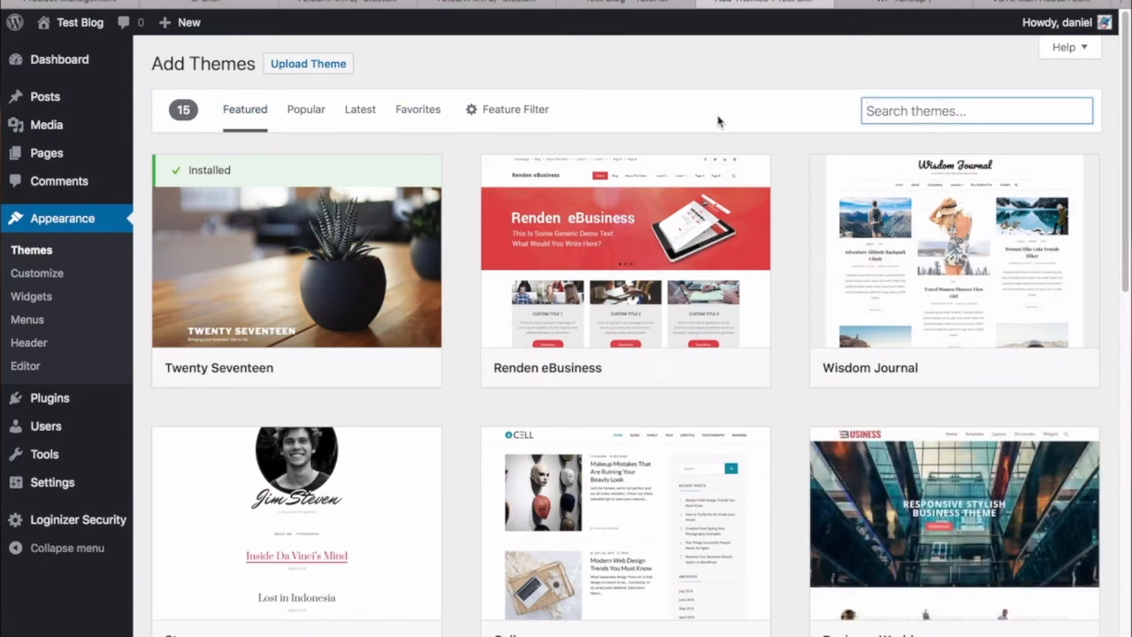